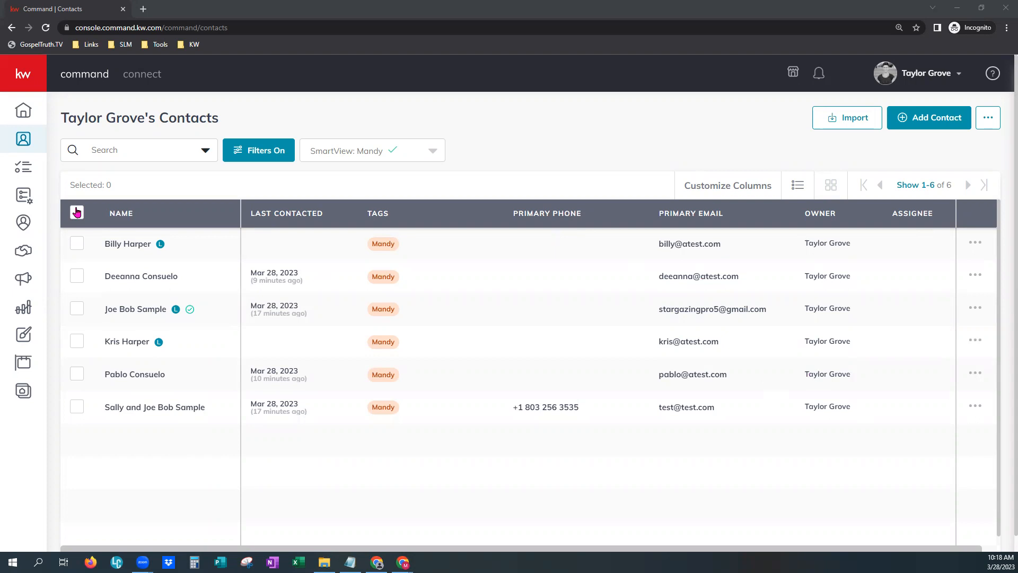
{"action": "left_click", "coordinate": [993, 121]}
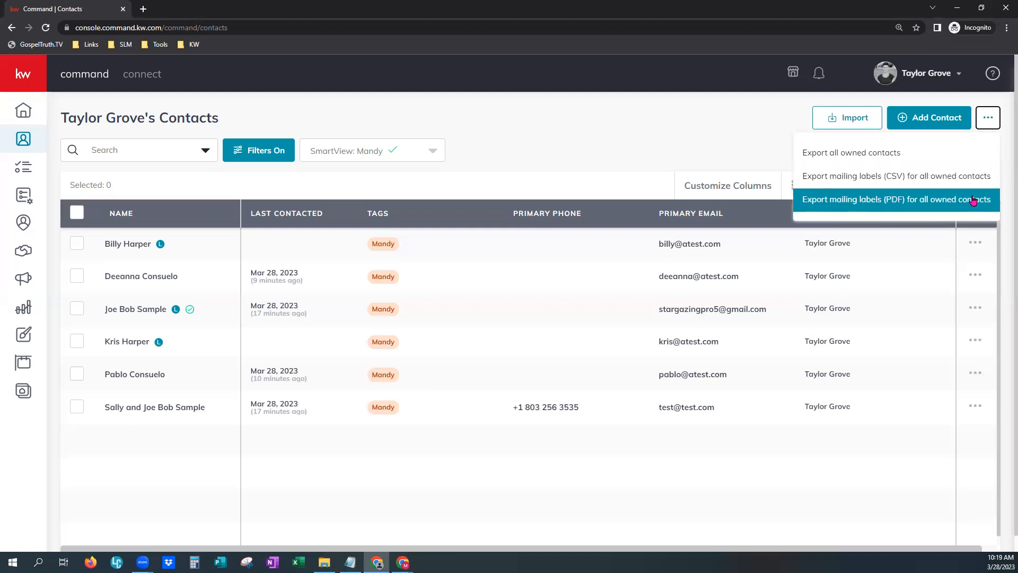
{"action": "left_click", "coordinate": [179, 182]}
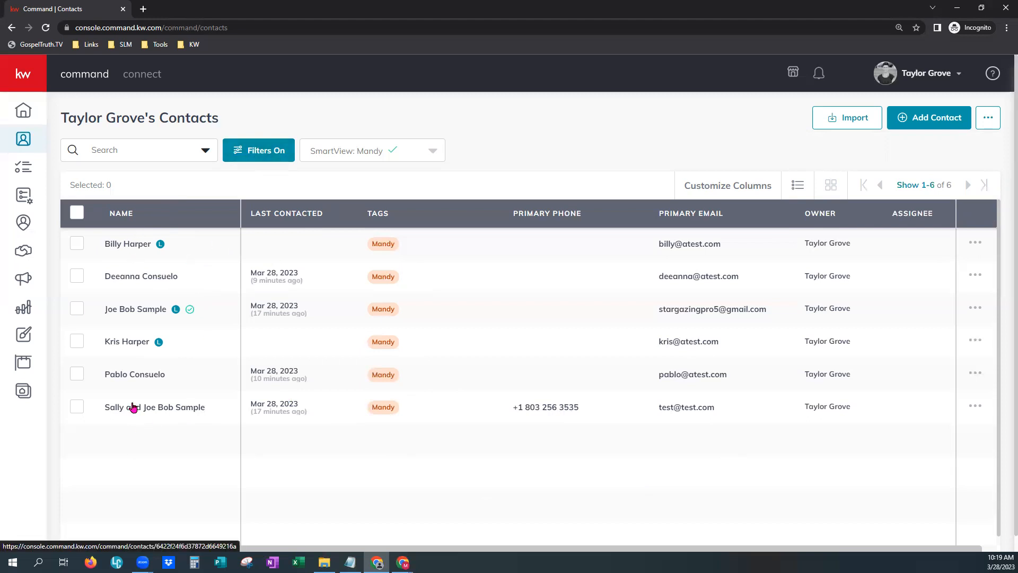
Select all contacts in the filtered SmartView and export their mailing labels as PDF
{"action": "left_click", "coordinate": [77, 213]}
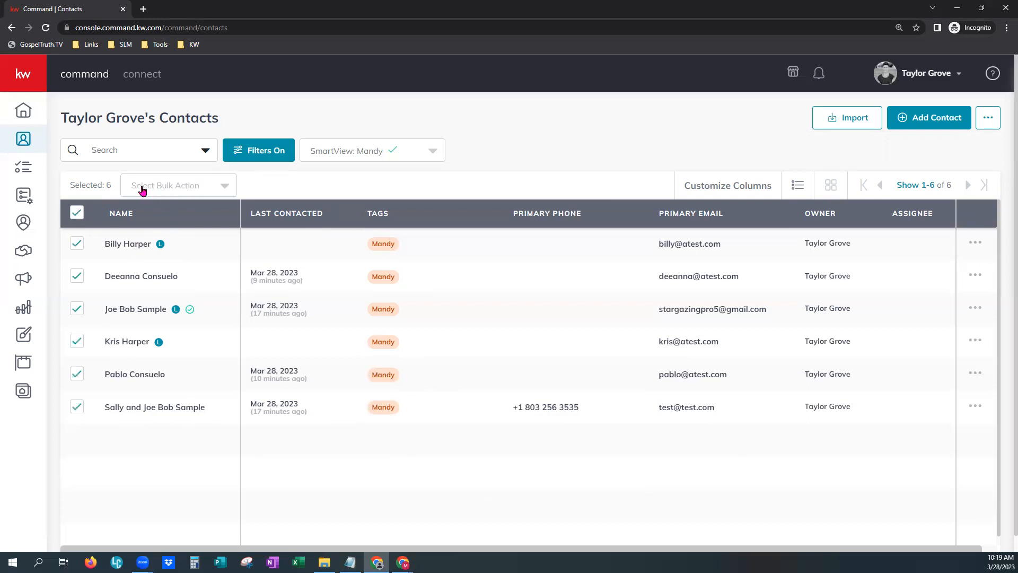
{"action": "left_click", "coordinate": [207, 187]}
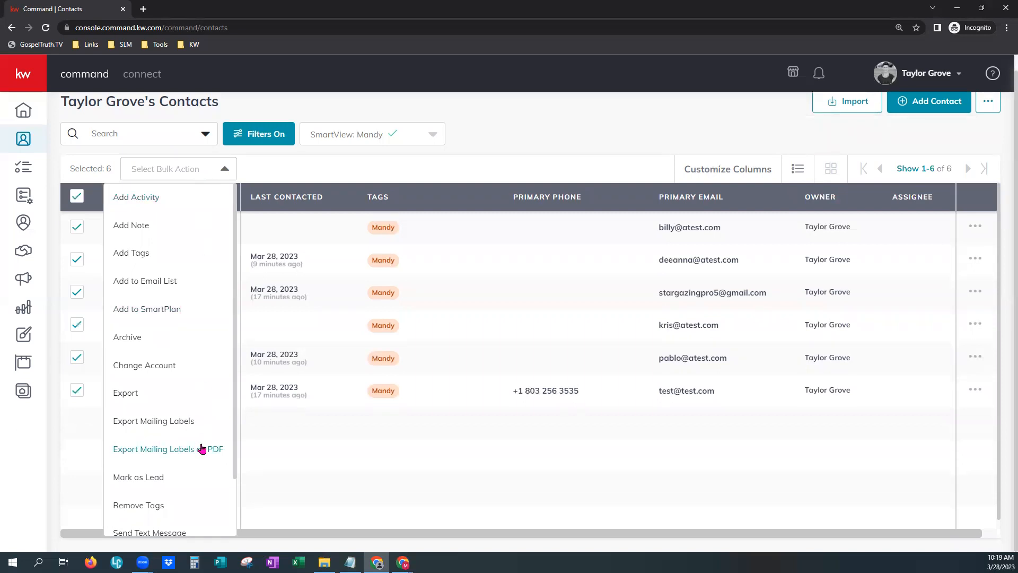
{"action": "scroll", "coordinate": [201, 449], "scroll_direction": "down", "scroll_amount": 1}
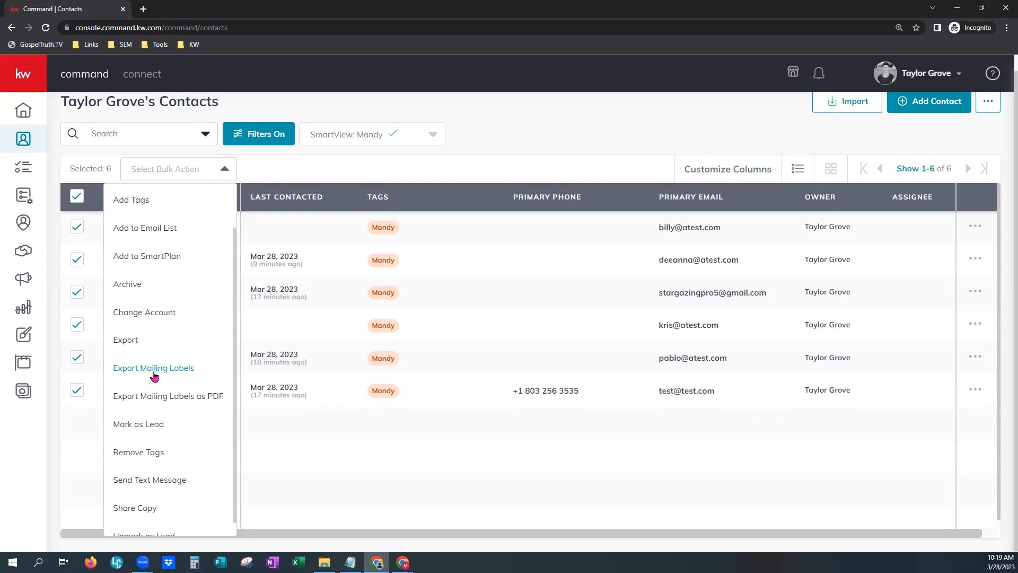
{"action": "left_click", "coordinate": [159, 396]}
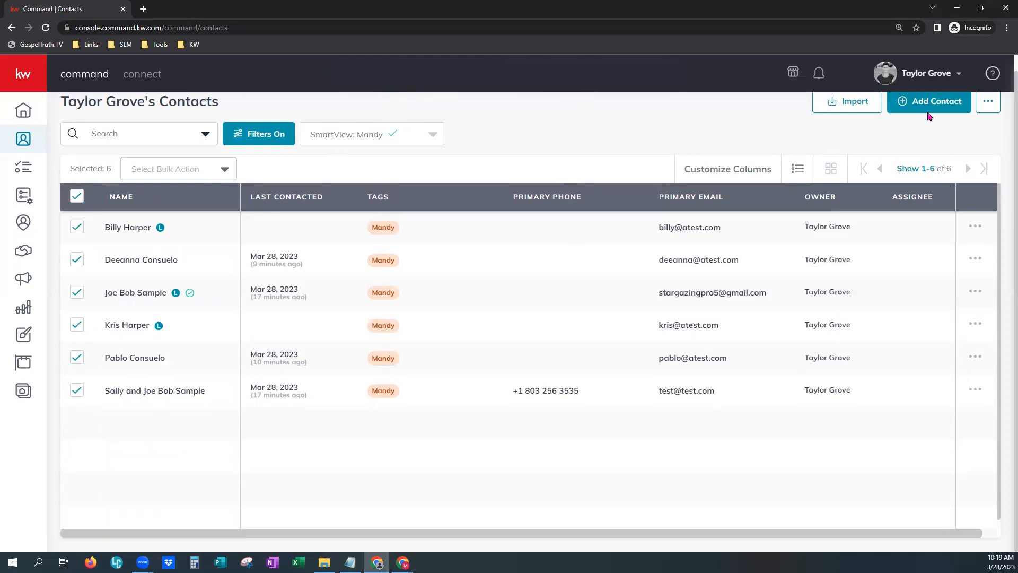
Download the completed mailing label export from the refreshed page's notifications and open the PDF
{"action": "left_click", "coordinate": [46, 27]}
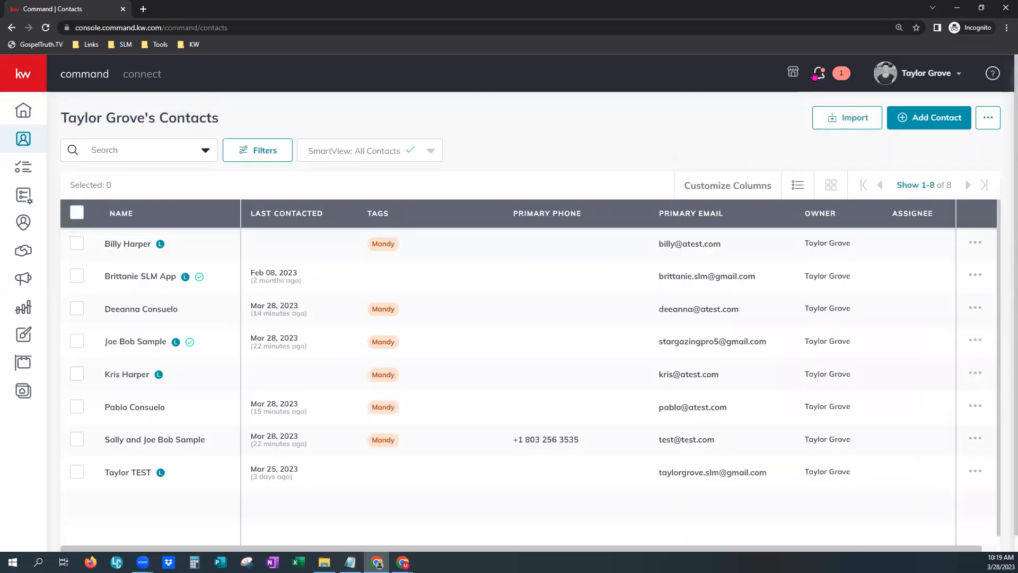
{"action": "left_click", "coordinate": [817, 74]}
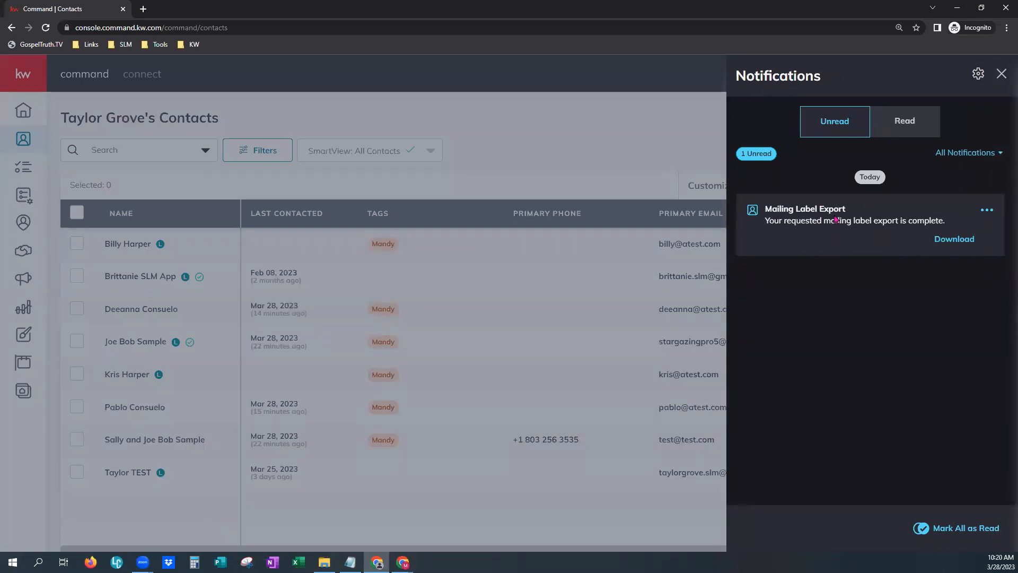
{"action": "left_click", "coordinate": [961, 240]}
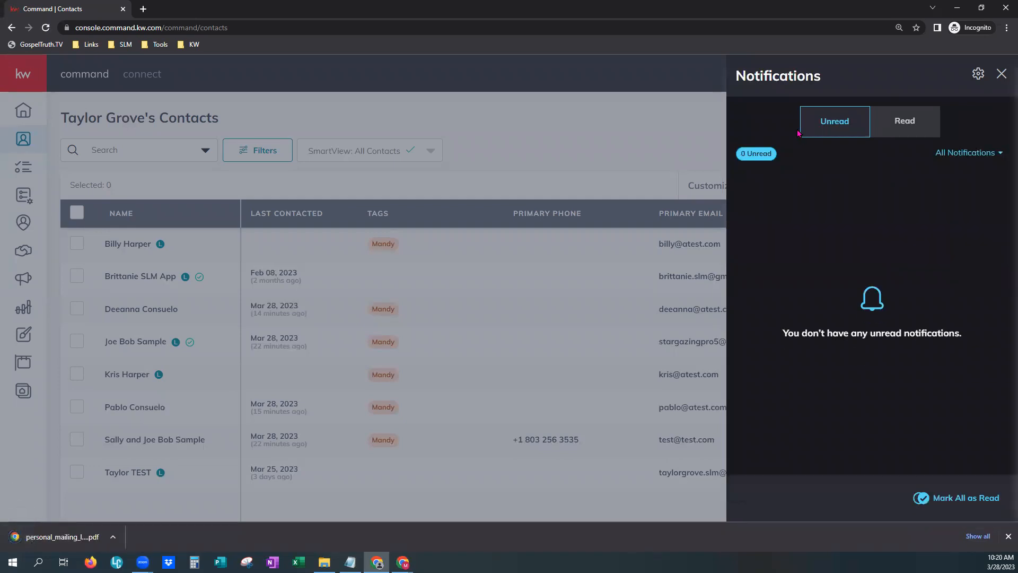
{"action": "left_click", "coordinate": [684, 129]}
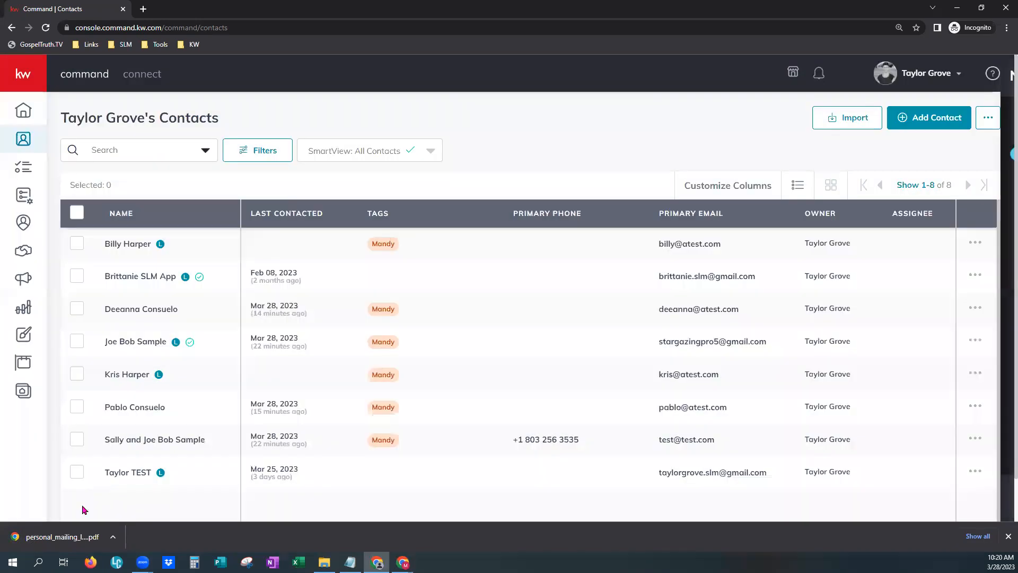
{"action": "left_click", "coordinate": [77, 537]}
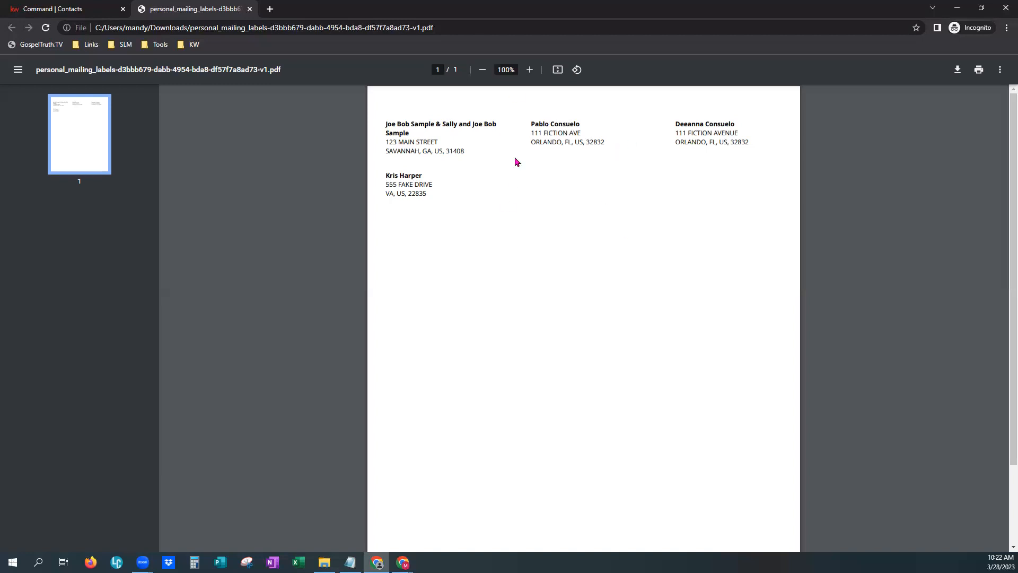
{"action": "left_click", "coordinate": [957, 10]}
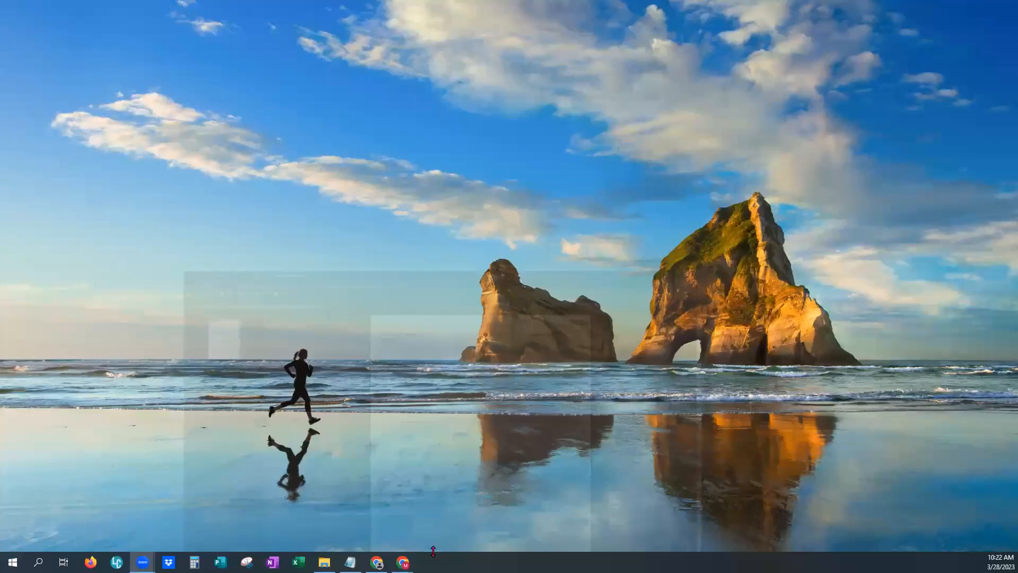
{"action": "left_click", "coordinate": [377, 562]}
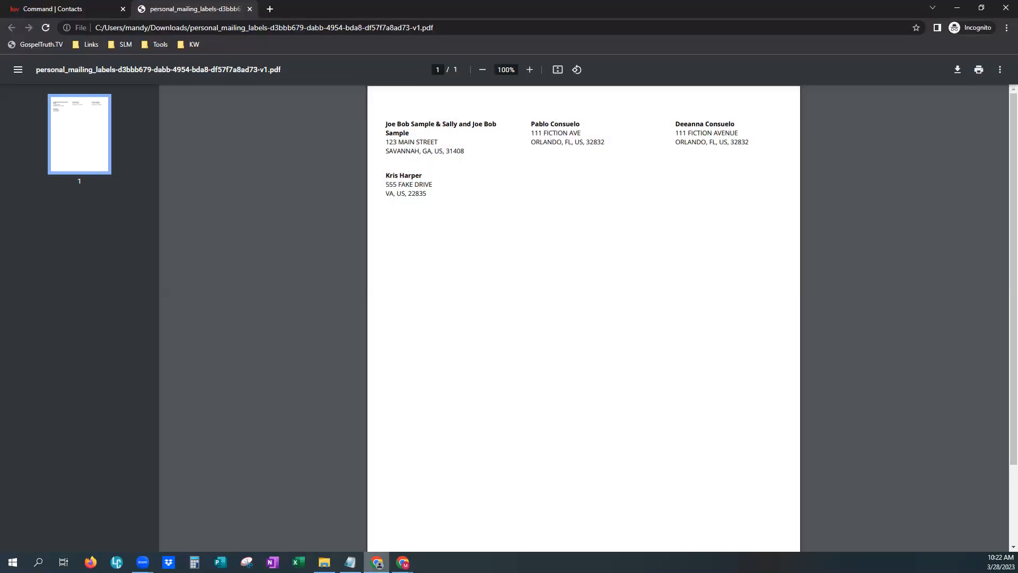
Return to the contacts list, select all contacts and export their mailing labels in the non-PDF format
{"action": "left_click", "coordinate": [59, 9]}
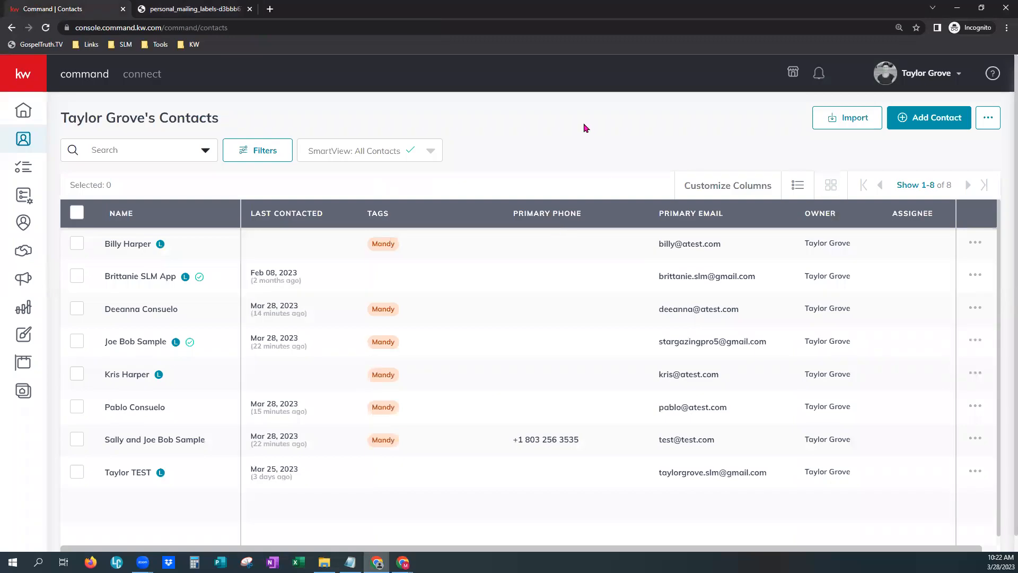
{"action": "left_click", "coordinate": [74, 215]}
{"action": "left_click", "coordinate": [155, 188]}
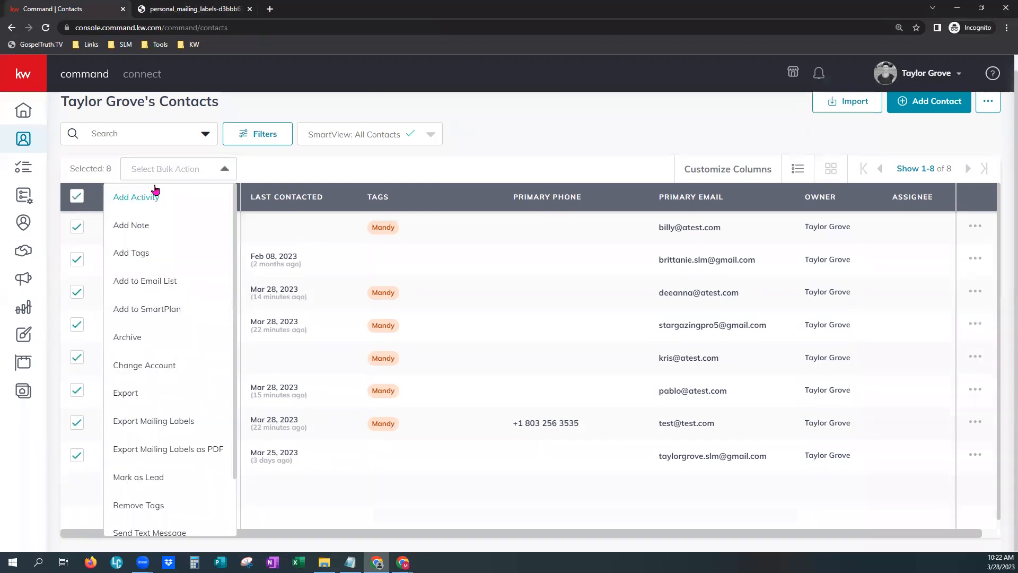
{"action": "left_click", "coordinate": [165, 422]}
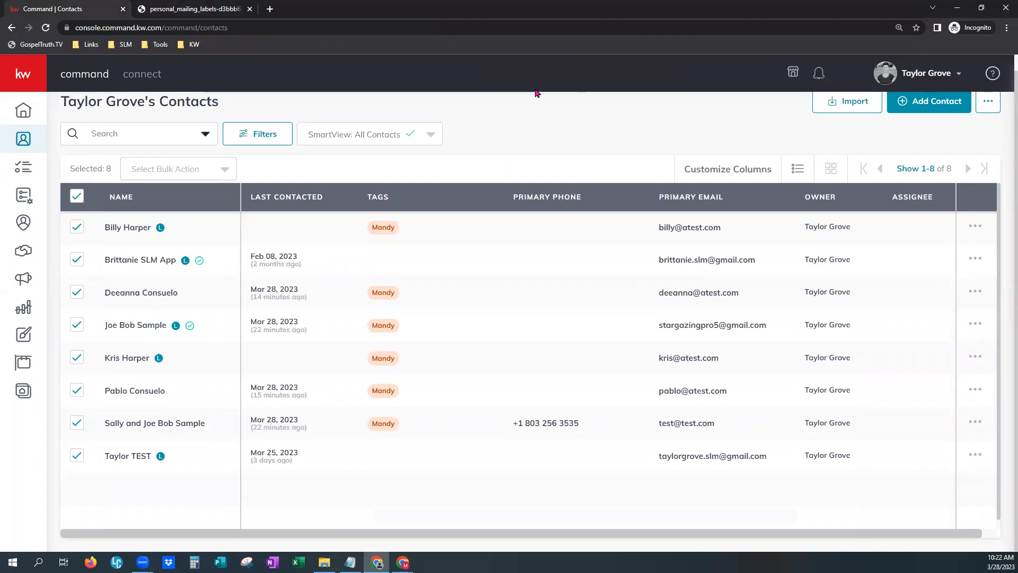
{"action": "left_click", "coordinate": [986, 102]}
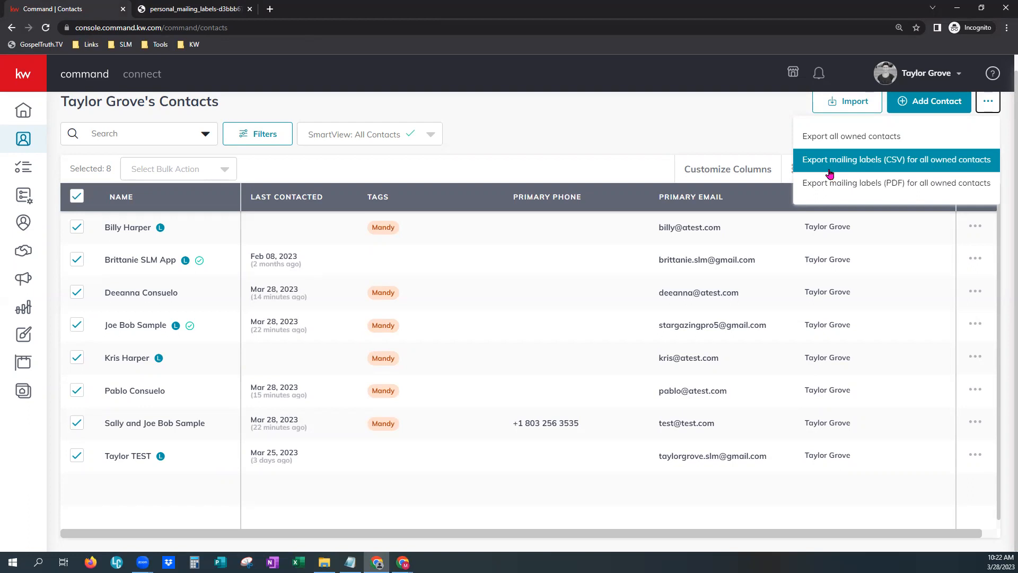
{"action": "left_click", "coordinate": [624, 127]}
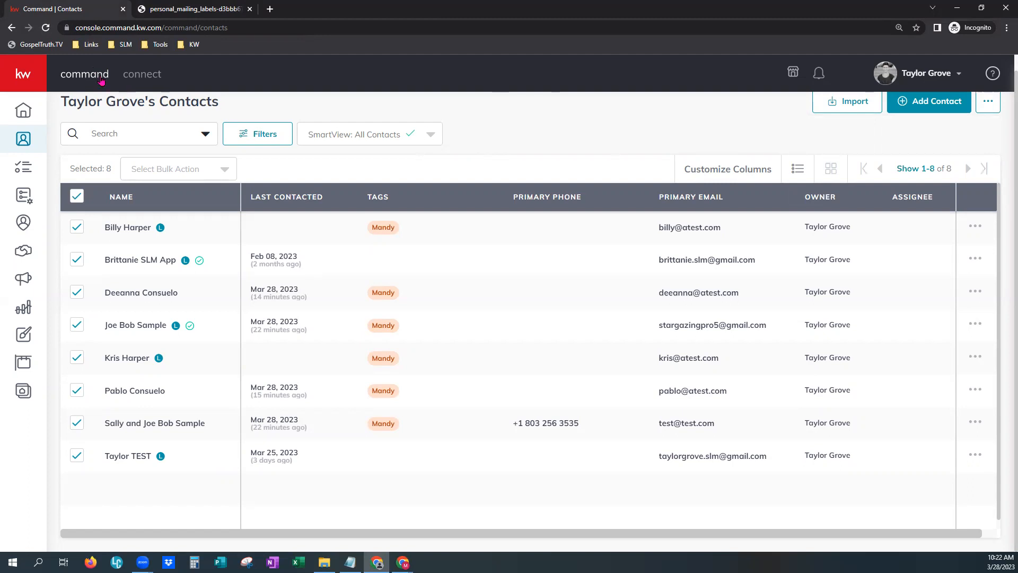
Reload the contacts page, then download the new mailing label export from the notifications and open the CSV in Excel
{"action": "left_click", "coordinate": [46, 27]}
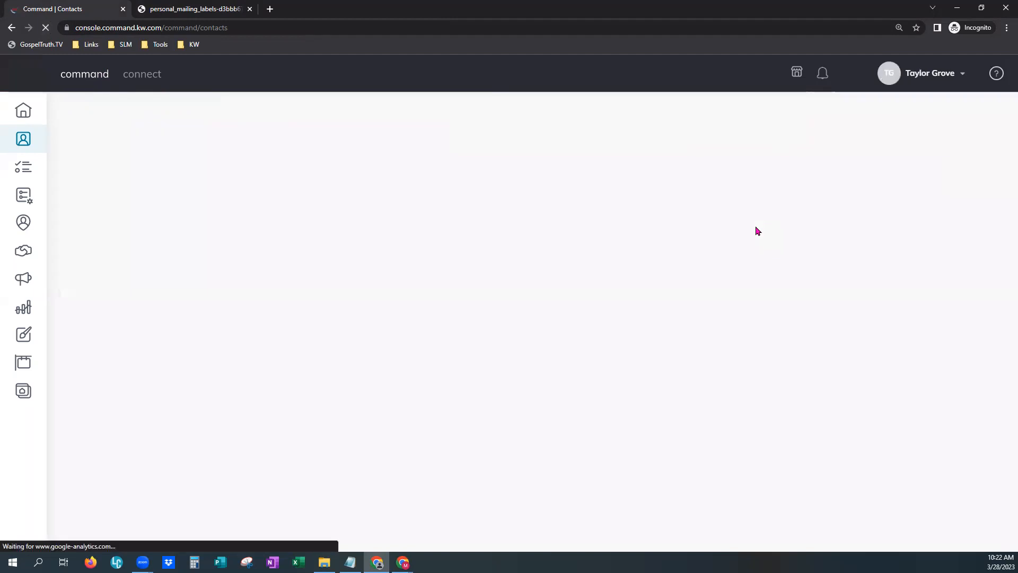
{"action": "left_click", "coordinate": [818, 75]}
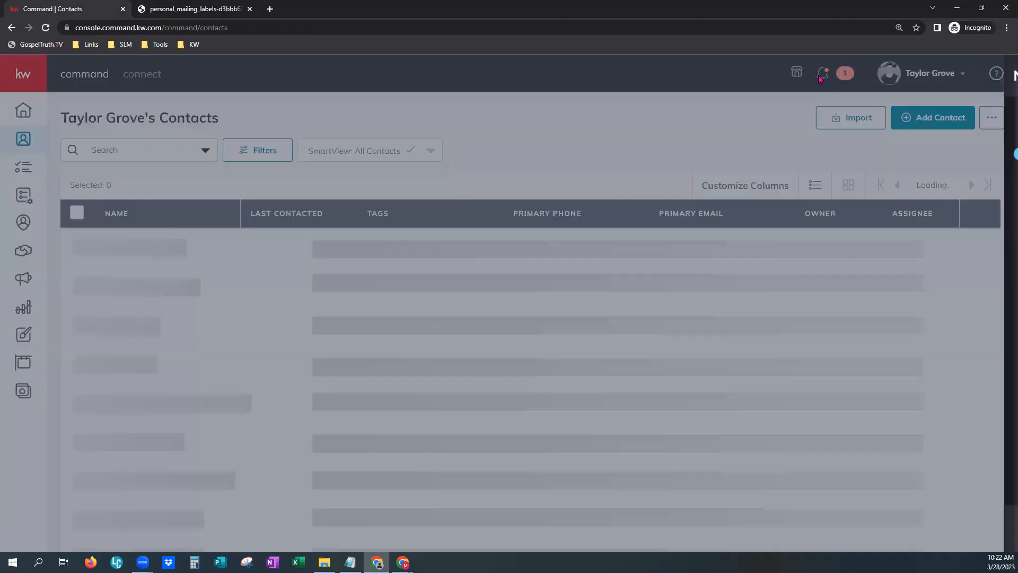
{"action": "left_click", "coordinate": [954, 239]}
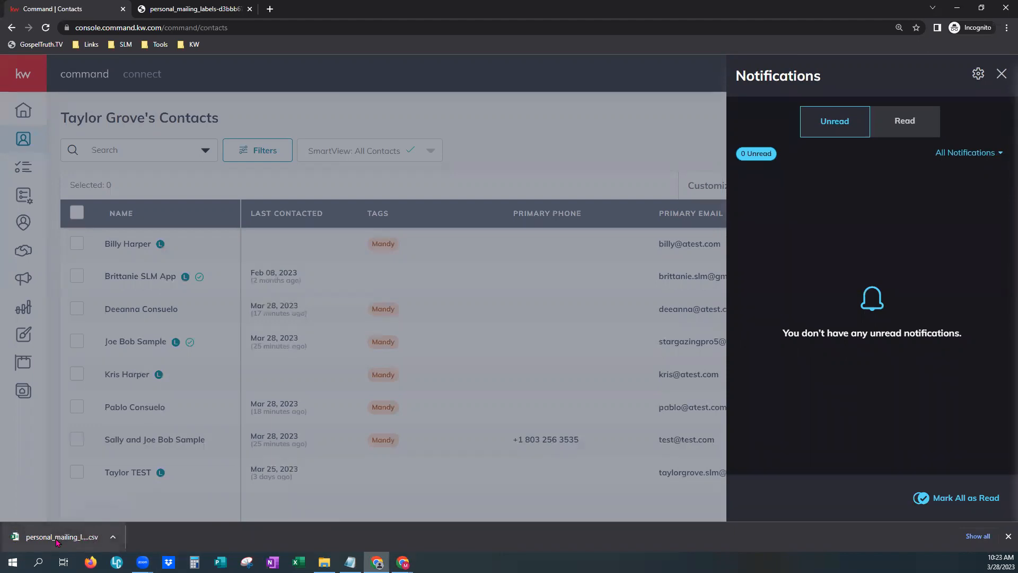
{"action": "left_click", "coordinate": [88, 535]}
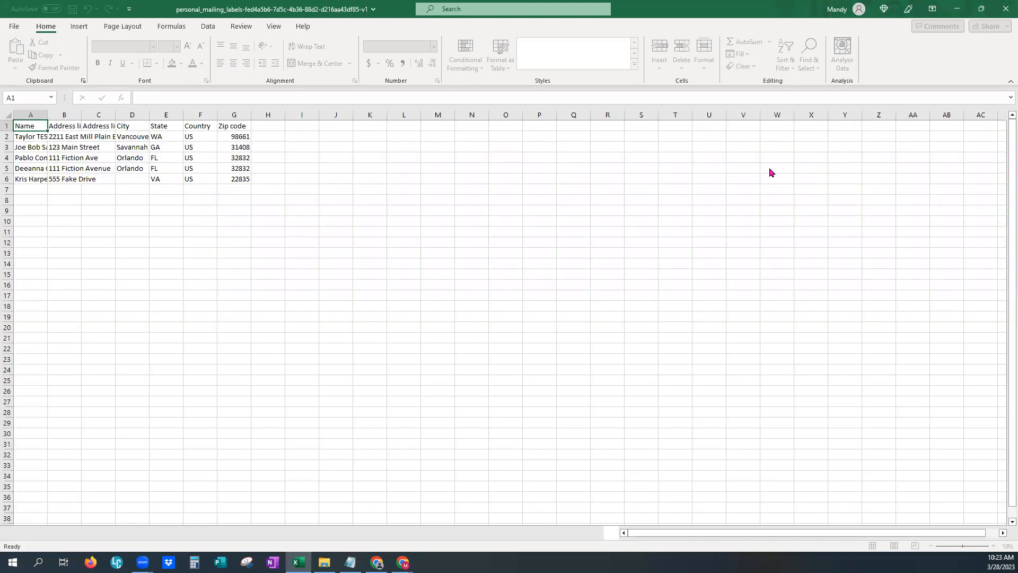
Widen columns A through G equally so the full names and street addresses fit
{"action": "left_click_drag", "start_coordinate": [184, 118], "coordinate": [236, 119]}
{"action": "left_click_drag", "start_coordinate": [49, 114], "coordinate": [162, 116]}
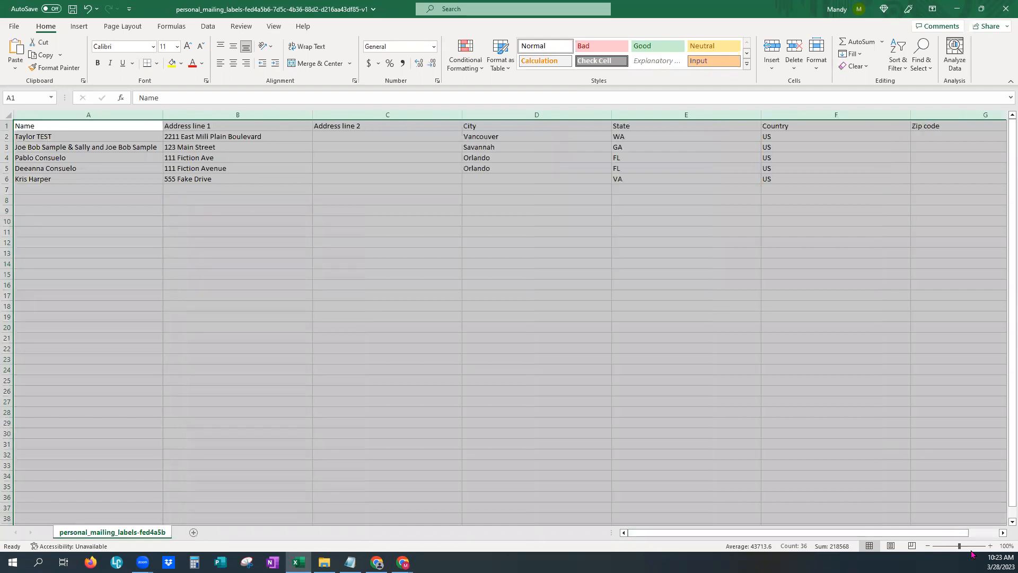
{"action": "left_click", "coordinate": [990, 546]}
{"action": "left_click", "coordinate": [990, 547]}
{"action": "left_click", "coordinate": [989, 546]}
Narrow the Address line 2, State, Country and Zip code columns so all the data fits on screen
{"action": "left_click", "coordinate": [415, 321]}
{"action": "left_click", "coordinate": [591, 116]}
{"action": "left_click_drag", "start_coordinate": [603, 116], "coordinate": [442, 115]}
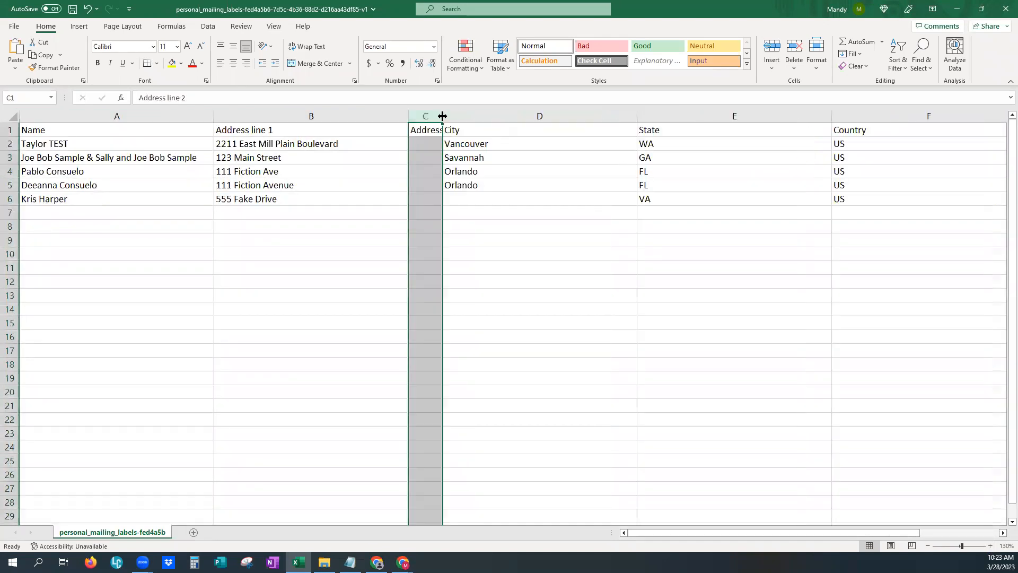
{"action": "left_click_drag", "start_coordinate": [831, 116], "coordinate": [689, 118]}
{"action": "left_click_drag", "start_coordinate": [884, 115], "coordinate": [743, 126]}
{"action": "left_click_drag", "start_coordinate": [940, 116], "coordinate": [818, 118]}
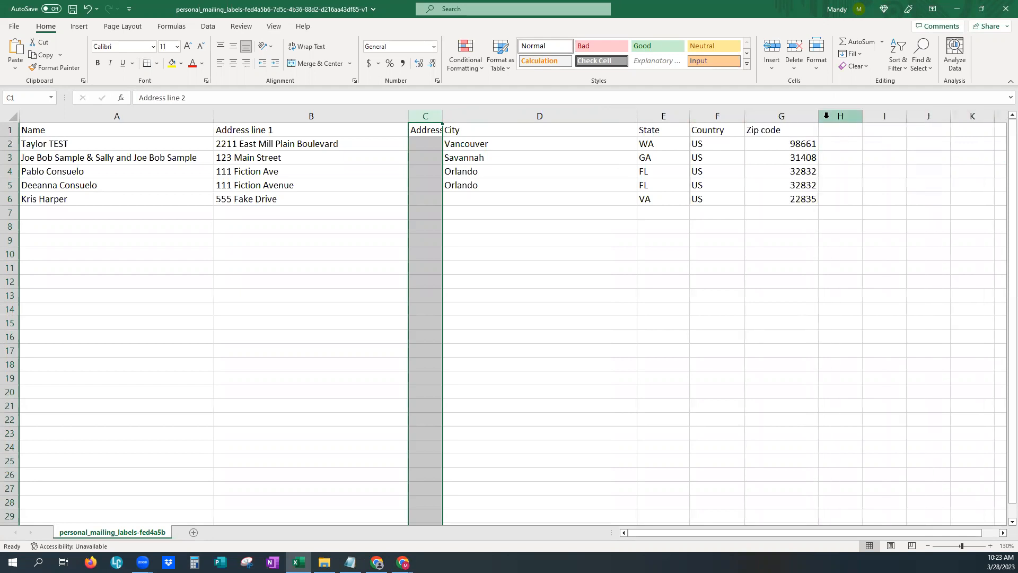
{"action": "left_click", "coordinate": [842, 302]}
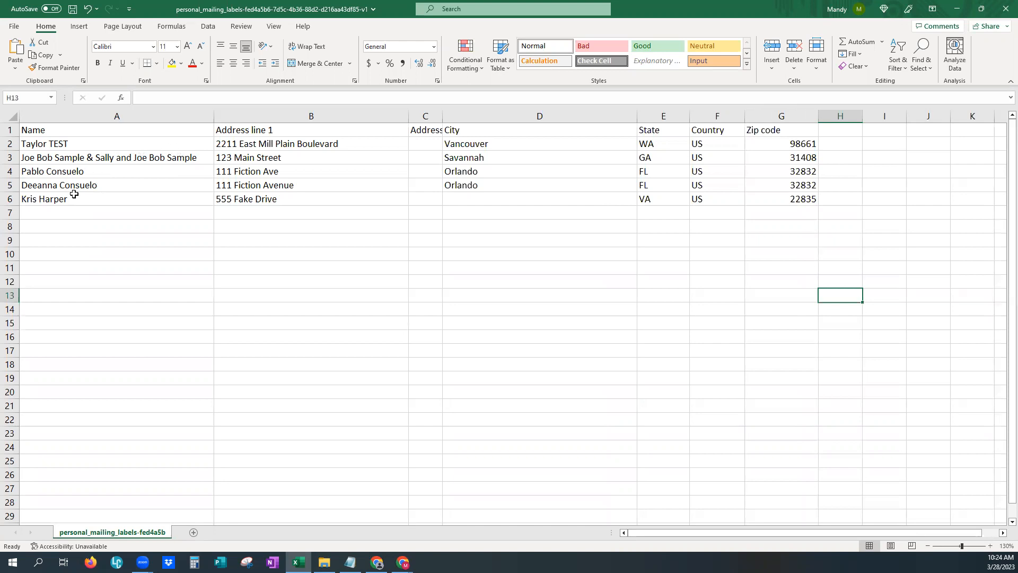
Examine the names in rows 3 to 5 and compare the Address line 1 entries in rows 4 and 5
{"action": "left_click", "coordinate": [53, 156]}
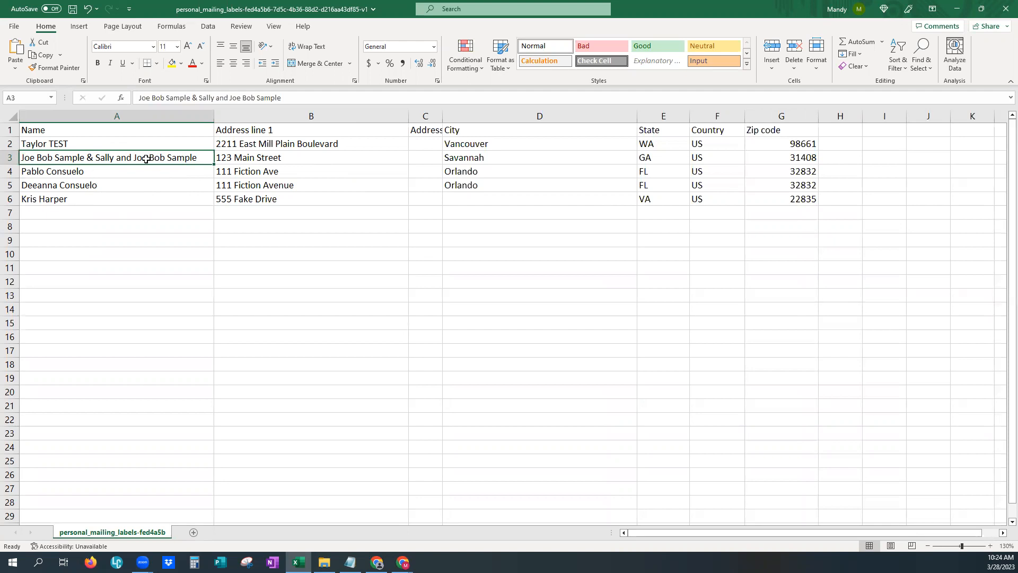
{"action": "left_click", "coordinate": [66, 175]}
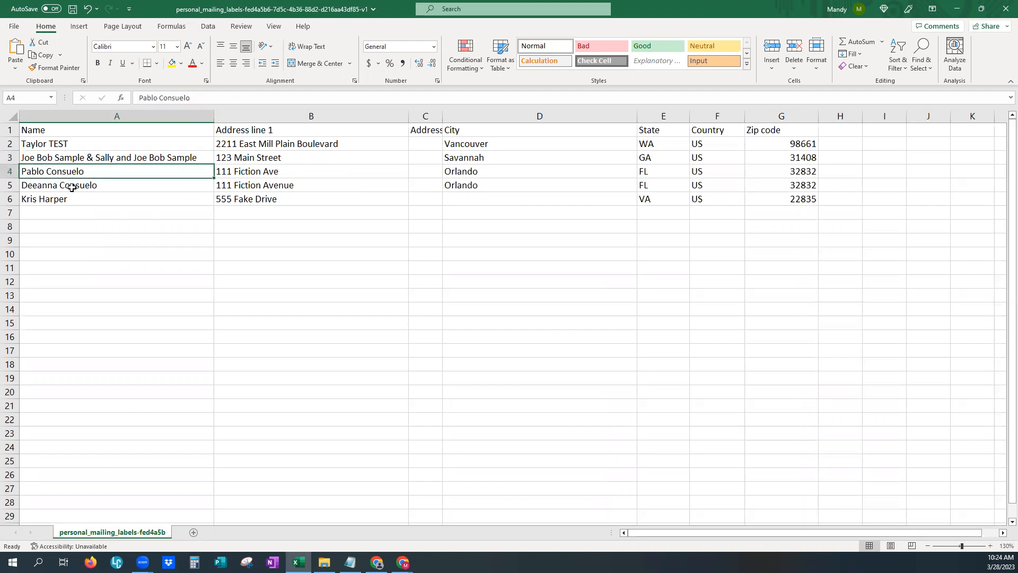
{"action": "left_click", "coordinate": [72, 187]}
{"action": "key", "text": "ctrl+shift+Up"}
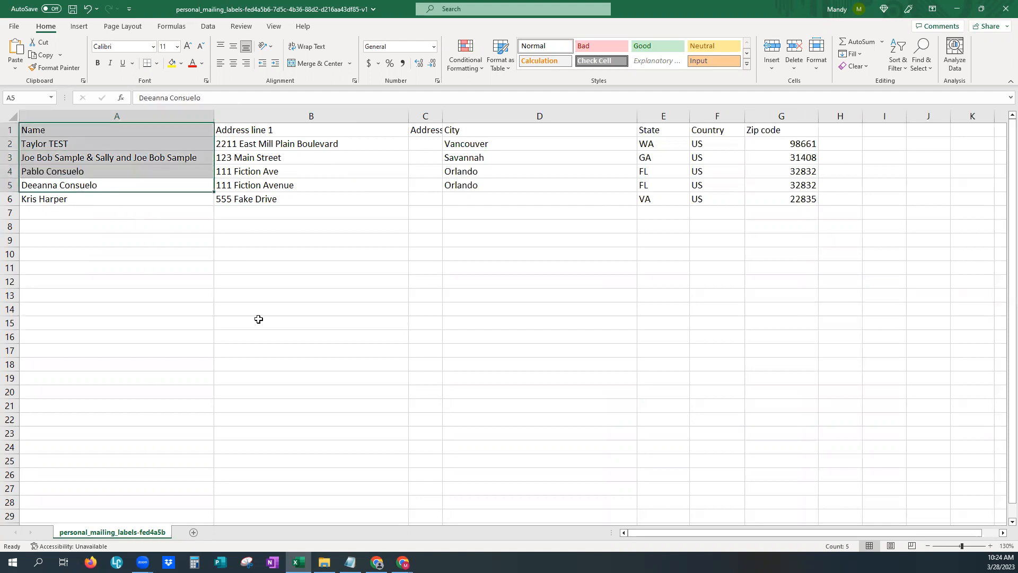
{"action": "left_click", "coordinate": [272, 186]}
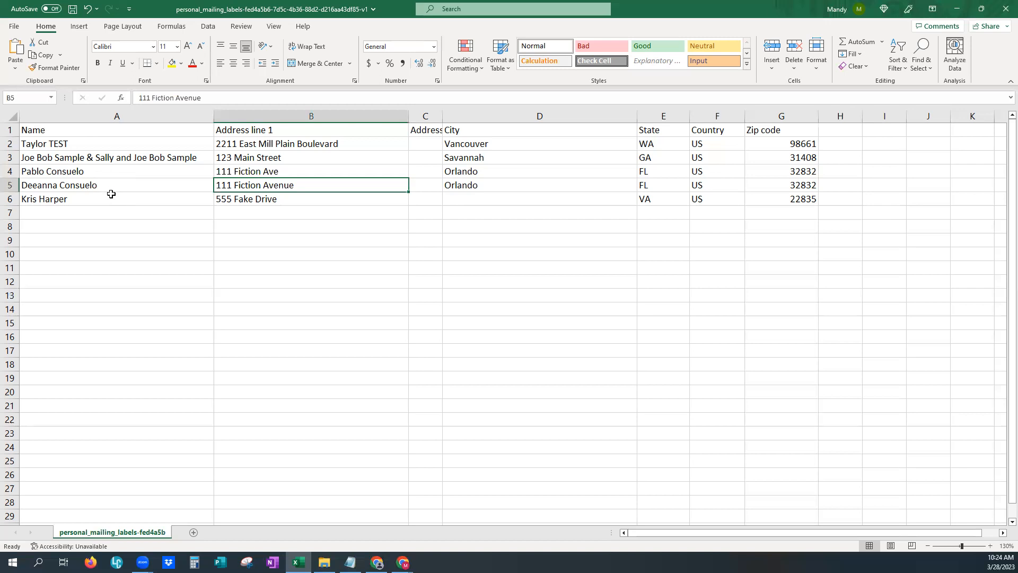
{"action": "left_click", "coordinate": [351, 173]}
{"action": "left_click", "coordinate": [401, 214]}
{"action": "left_click_drag", "start_coordinate": [377, 167], "coordinate": [379, 183]}
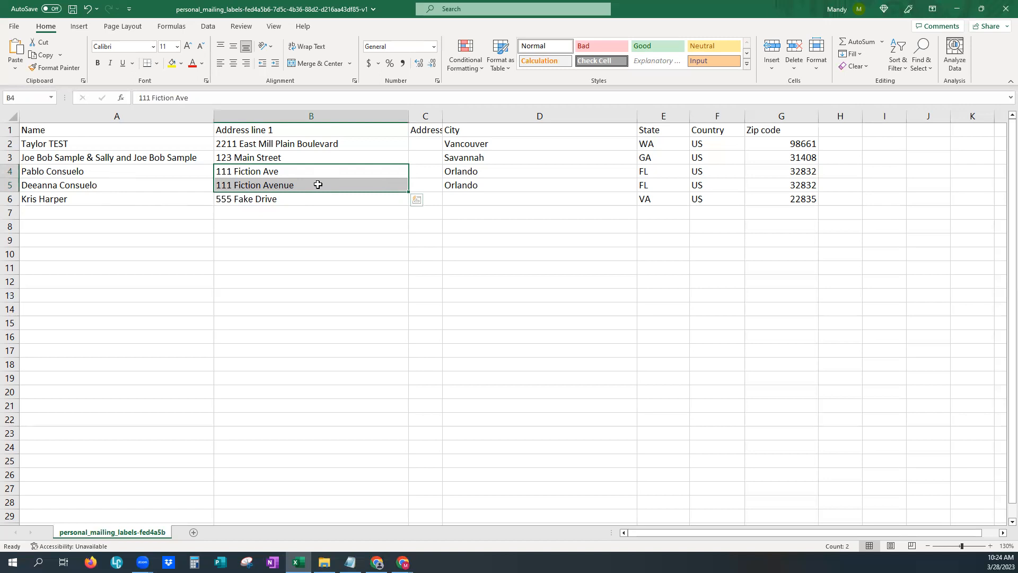
{"action": "left_click", "coordinate": [332, 262]}
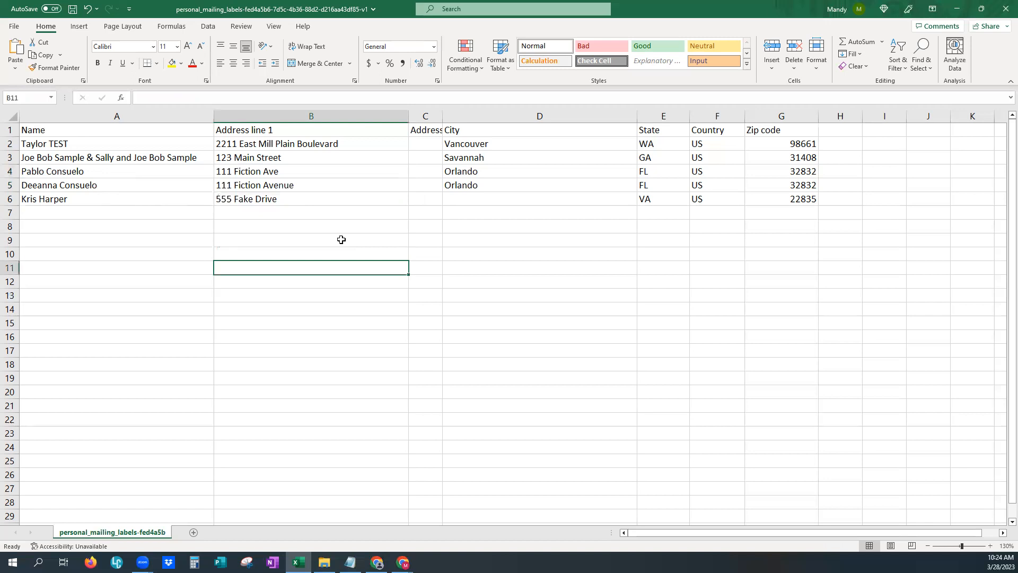
Append the city, state abbreviation and zip code to the Address line 1 entry in cell B4, separated by commas
{"action": "left_click", "coordinate": [307, 170]}
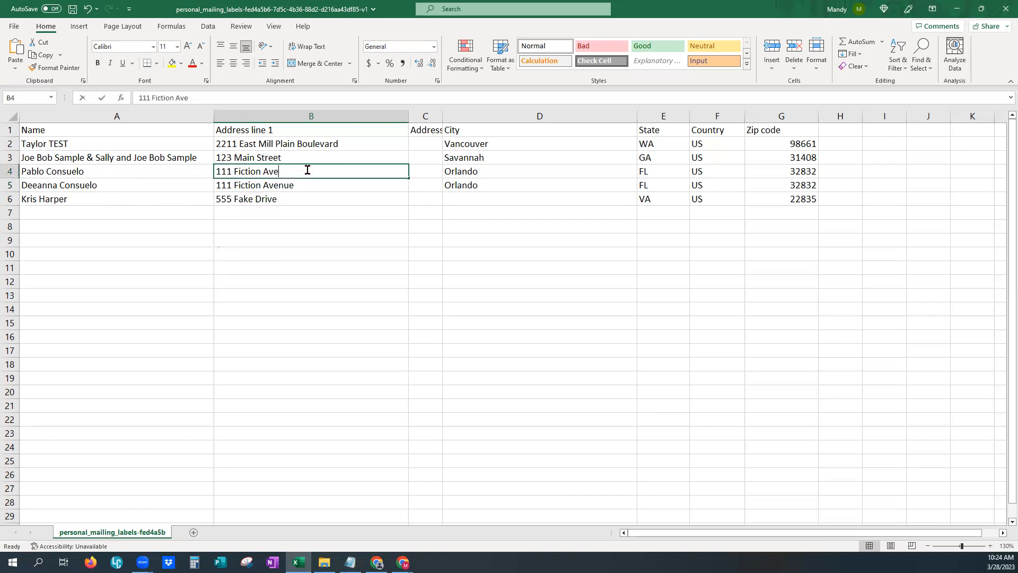
{"action": "double_click", "coordinate": [307, 170]}
{"action": "left_click", "coordinate": [307, 170]}
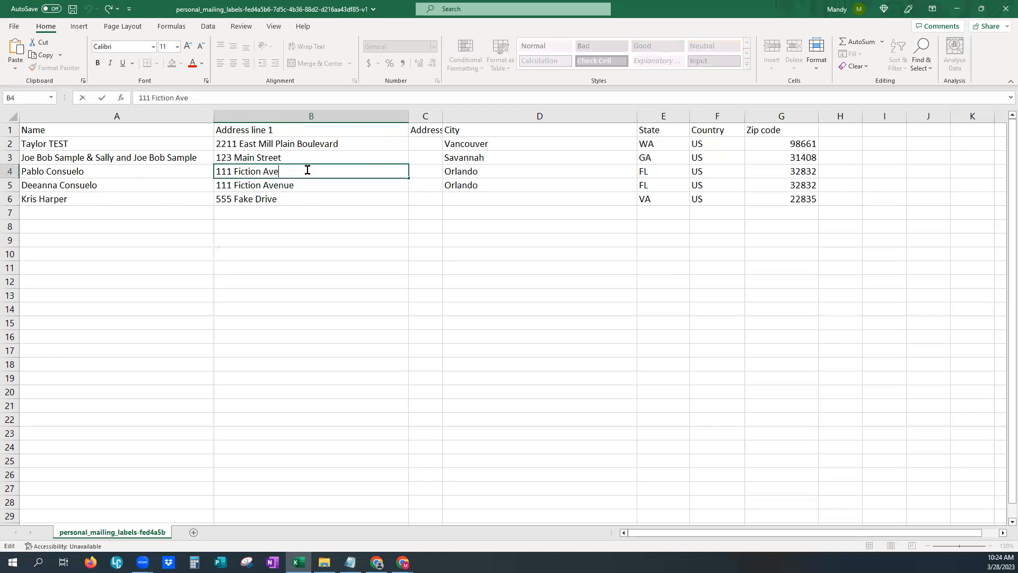
{"action": "type", "text": ", Orlando,"}
{"action": "key", "text": "BackSpace"}
{"action": "key", "text": "BackSpace"}
{"action": "type", "text": "o, FL 32832"}
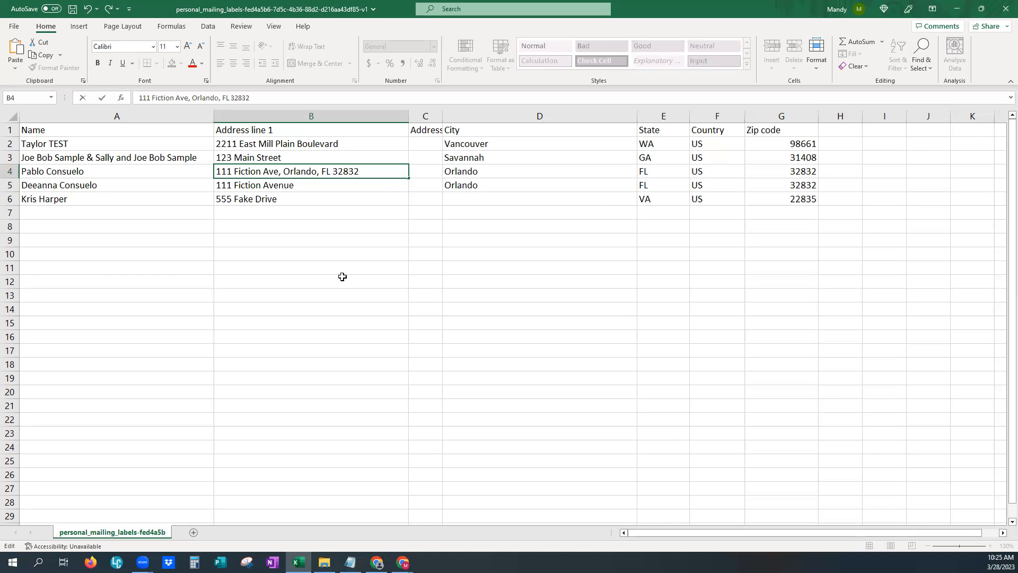
{"action": "left_click", "coordinate": [342, 276]}
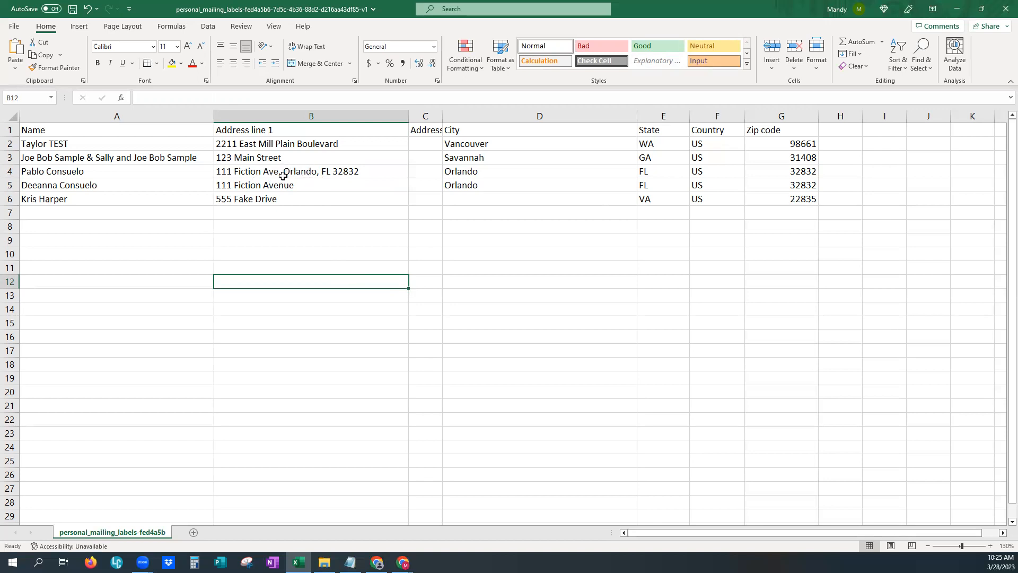
Clear the separate City, Country and Zip code cells in row 4
{"action": "left_click", "coordinate": [508, 171]}
{"action": "left_click", "coordinate": [642, 170]}
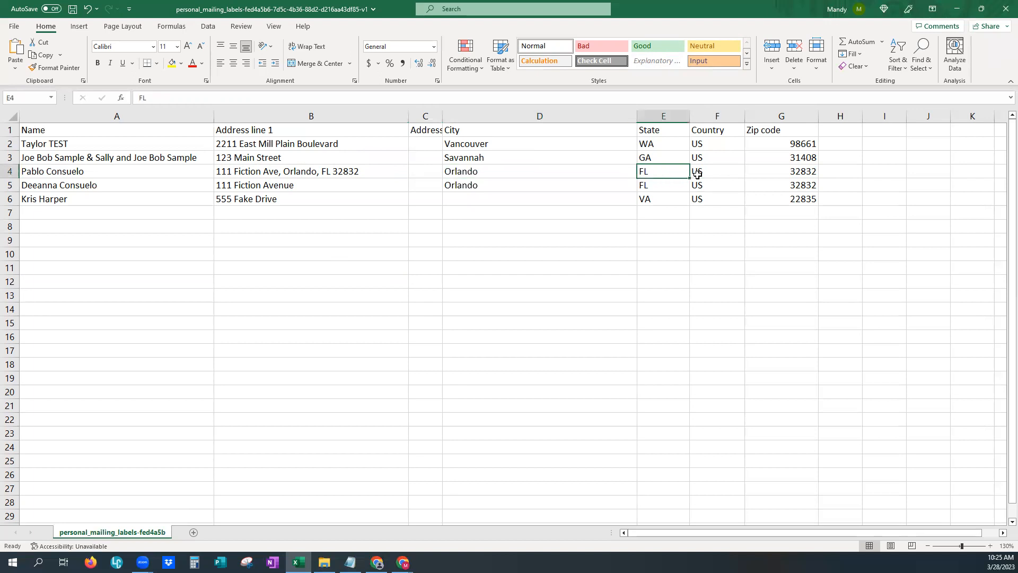
{"action": "left_click", "coordinate": [791, 172]}
{"action": "left_click", "coordinate": [512, 169]}
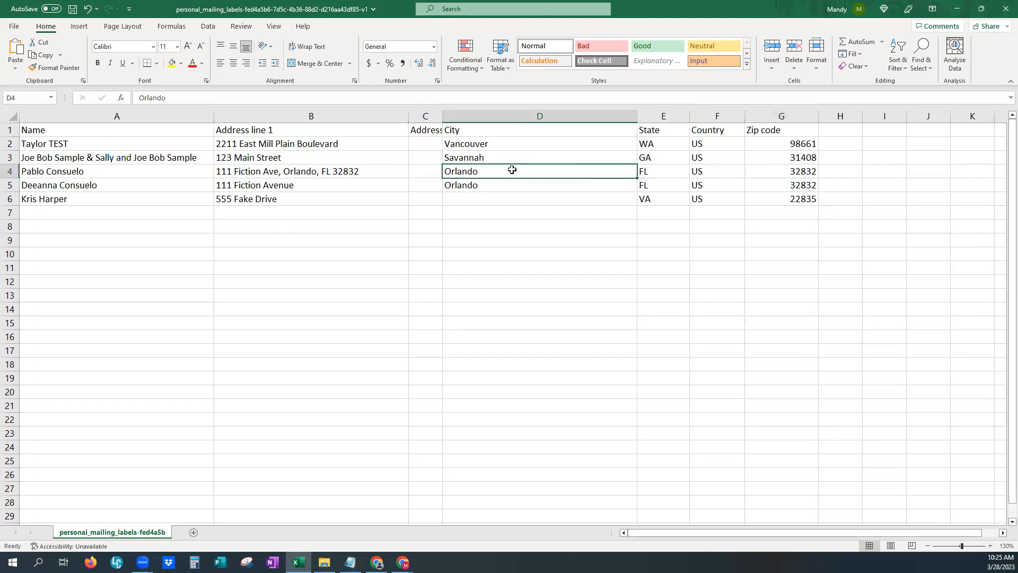
{"action": "key", "text": "Delete"}
{"action": "key", "text": "Tab"}
{"action": "key", "text": "Tab"}
{"action": "key", "text": "Delete"}
{"action": "key", "text": "Tab"}
{"action": "key", "text": "Delete"}
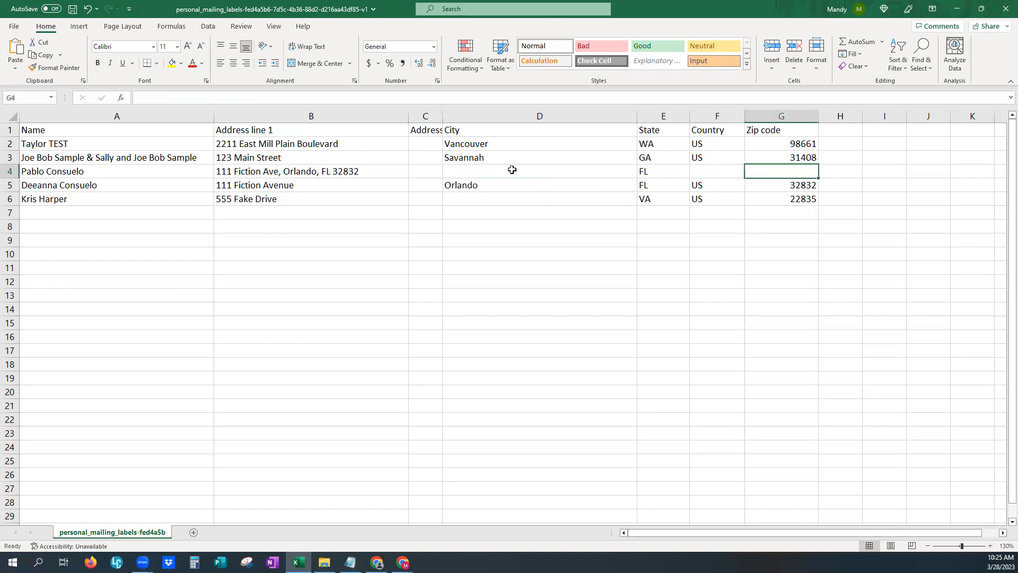
{"action": "left_click", "coordinate": [519, 260]}
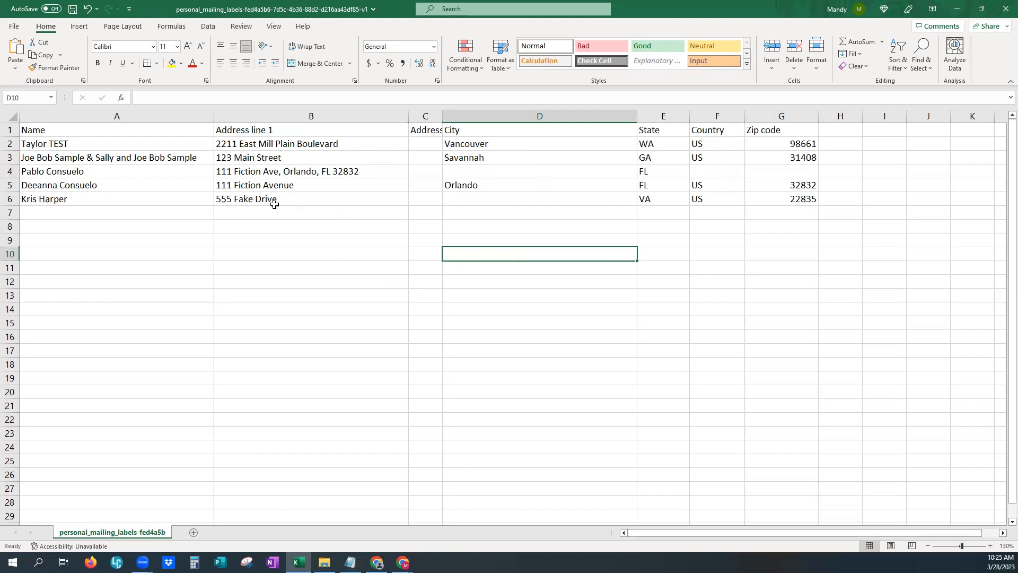
Compare the Address line 1 entries in rows 4 and 5
{"action": "left_click", "coordinate": [269, 186]}
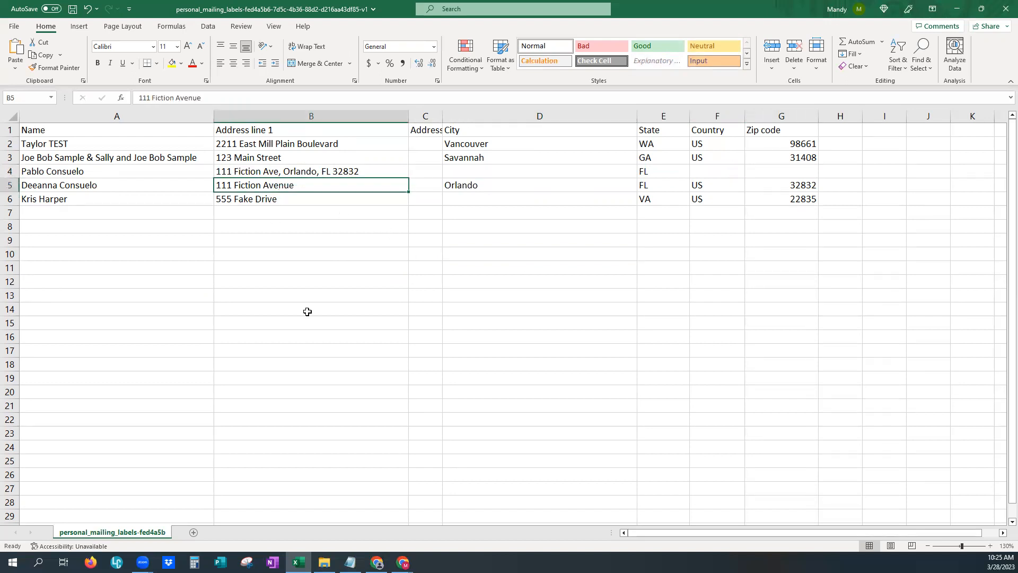
{"action": "left_click", "coordinate": [304, 169]}
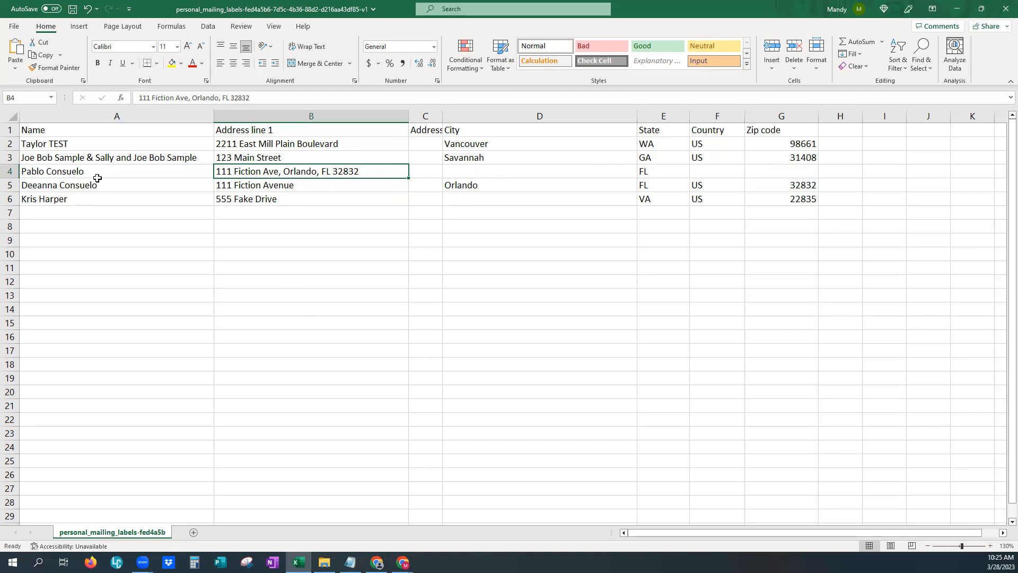
{"action": "double_click", "coordinate": [378, 175]}
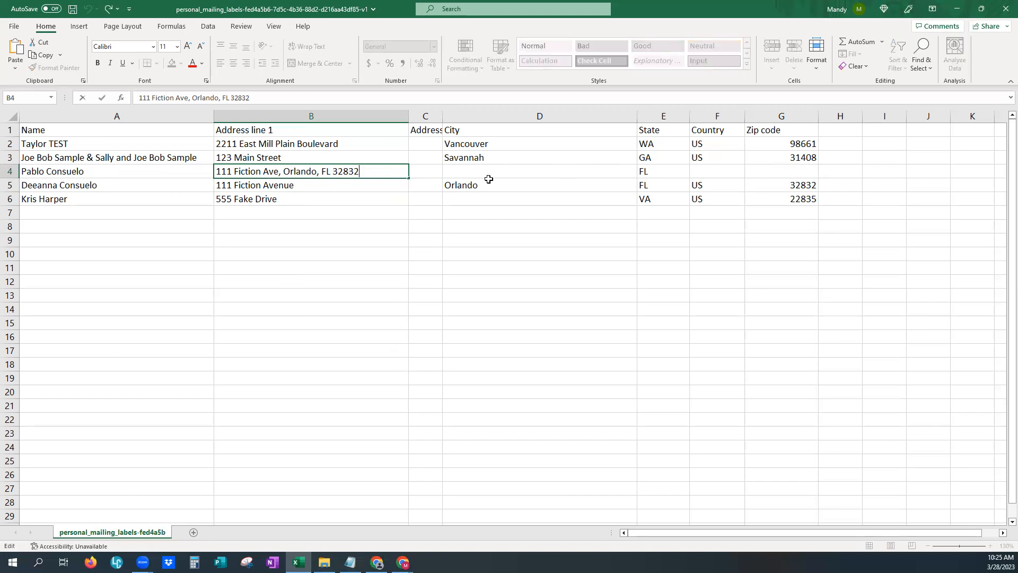
{"action": "left_click", "coordinate": [492, 173]}
Undo the row 4 edits to restore the original Address line 1, City, Country and Zip code values
{"action": "key", "text": "ctrl+z"}
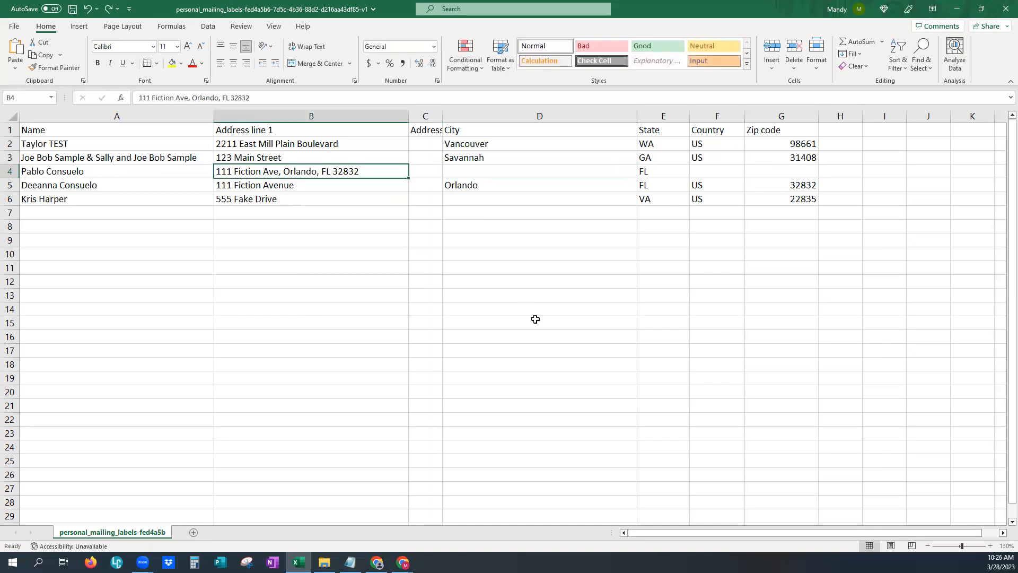
{"action": "key", "text": "ctrl+y"}
{"action": "key", "text": "ctrl+y"}
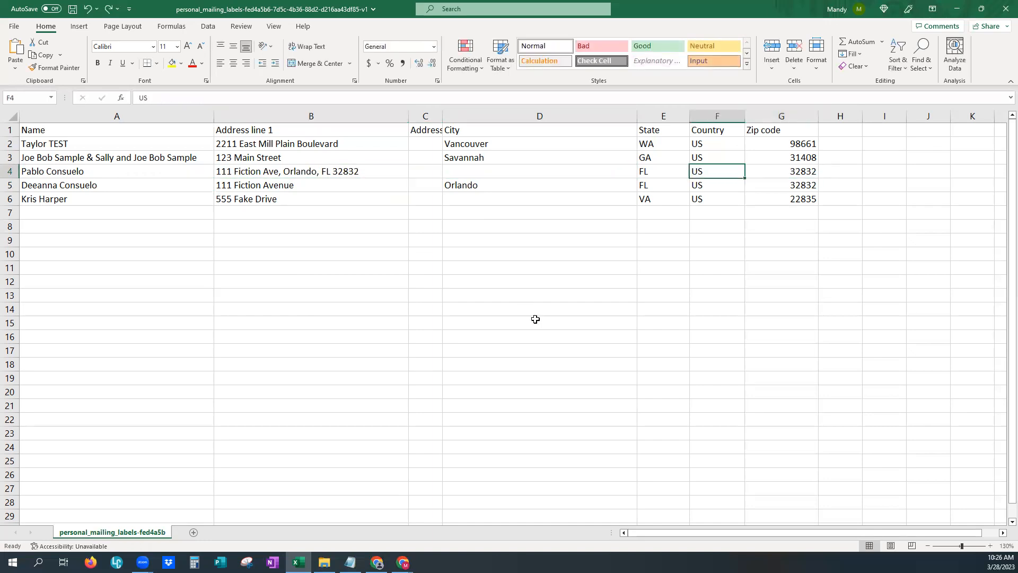
{"action": "key", "text": "ctrl+y"}
{"action": "key", "text": "ctrl+y"}
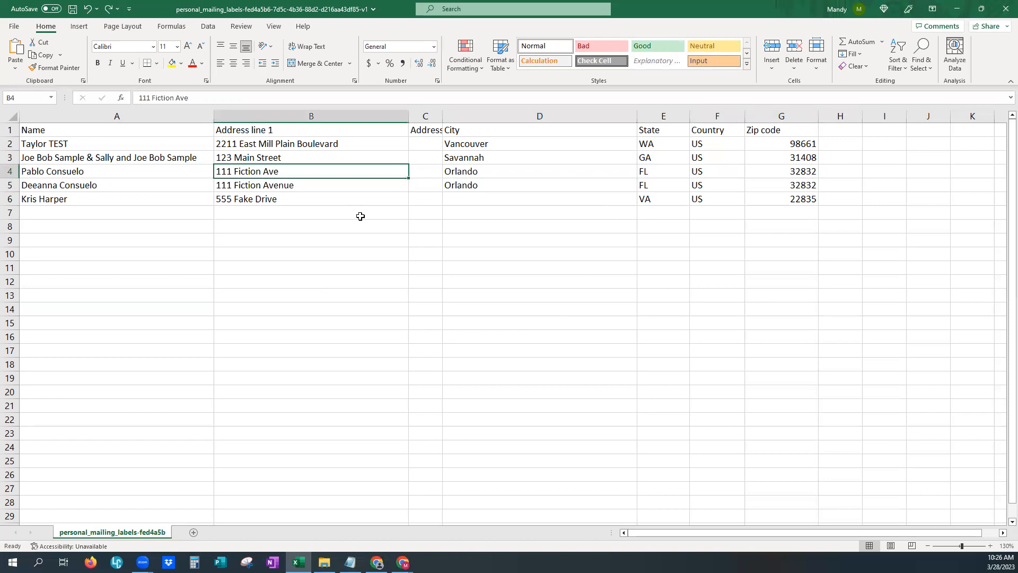
{"action": "left_click", "coordinate": [368, 245]}
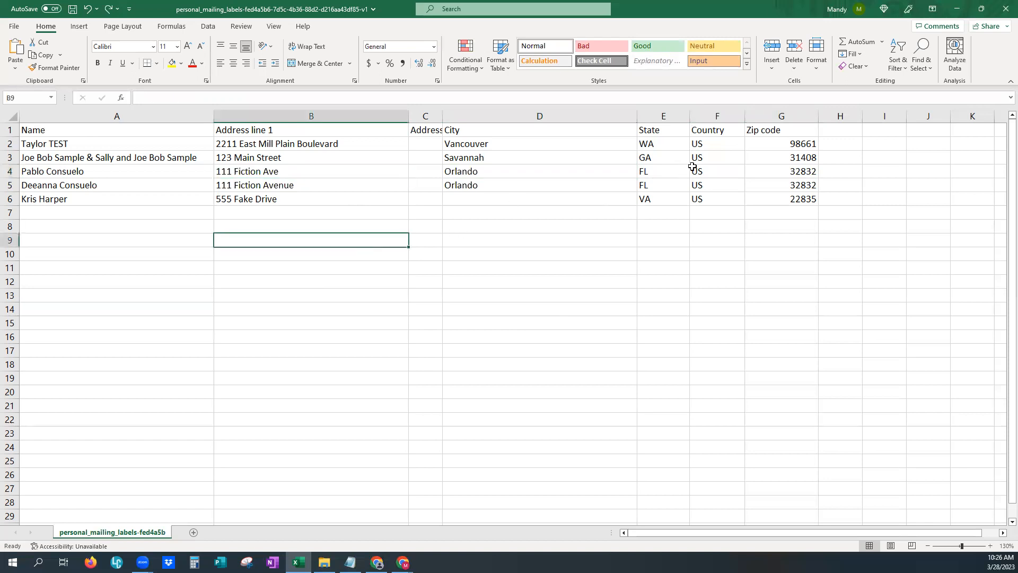
Check the Country in row 4, the City in row 5 and the name in row 6
{"action": "left_click", "coordinate": [699, 171]}
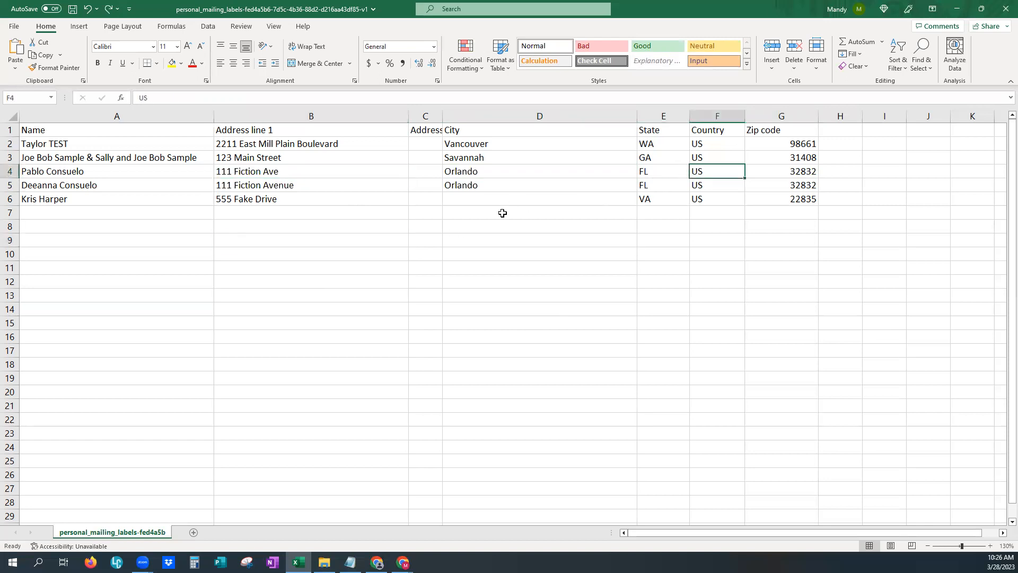
{"action": "left_click", "coordinate": [474, 184]}
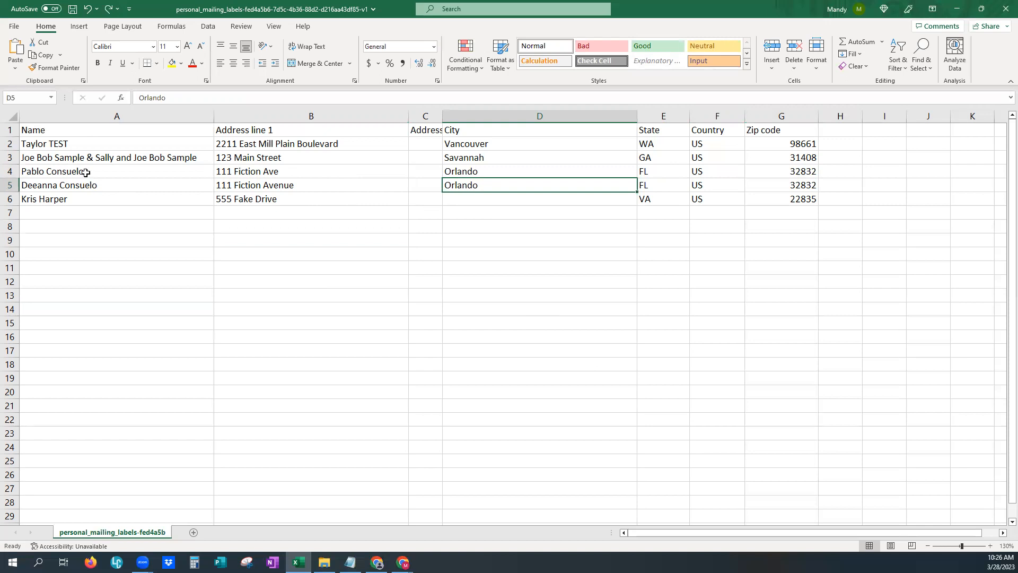
{"action": "left_click", "coordinate": [167, 268]}
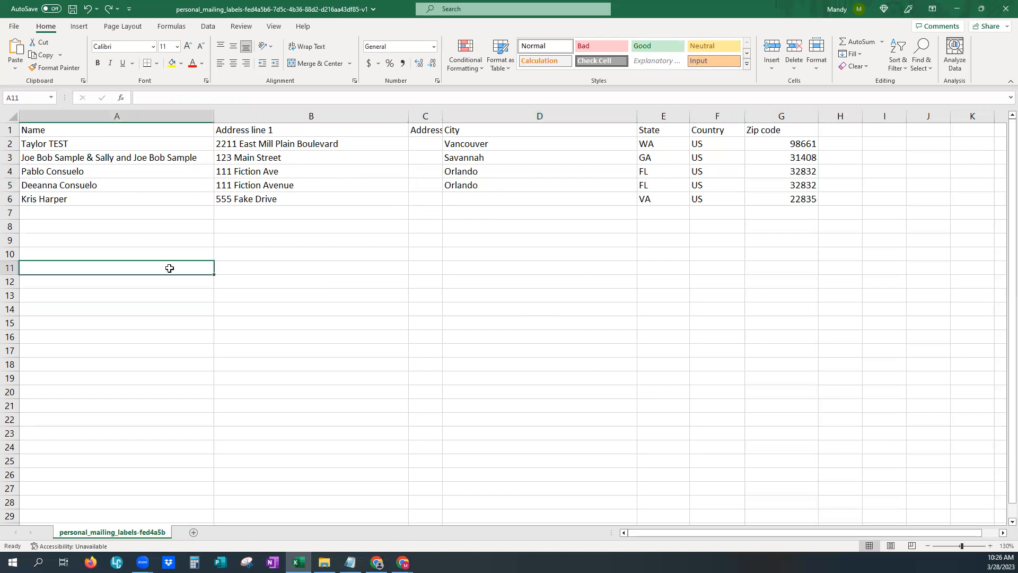
{"action": "left_click", "coordinate": [100, 233]}
{"action": "left_click", "coordinate": [68, 202]}
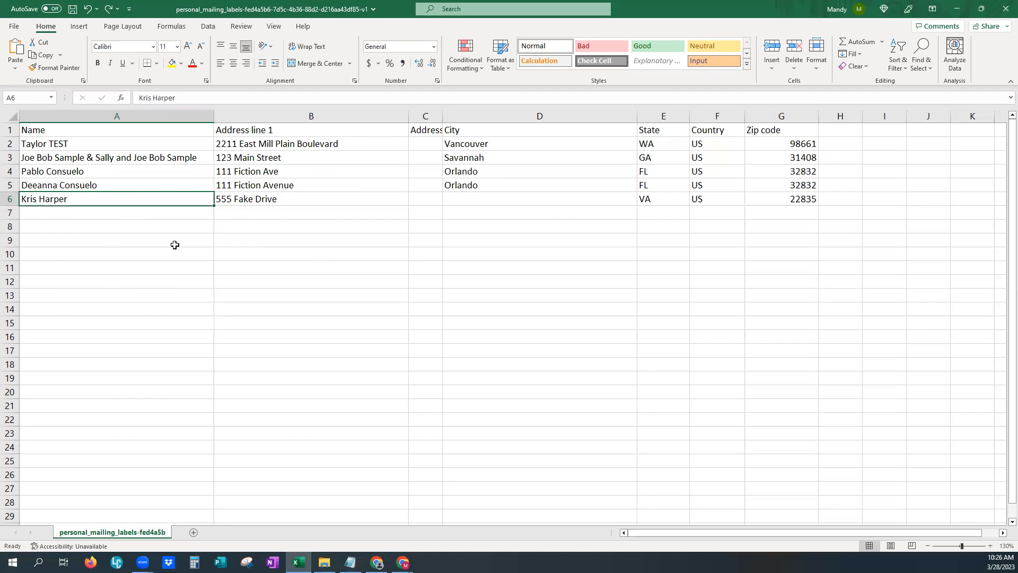
{"action": "left_click", "coordinate": [339, 263]}
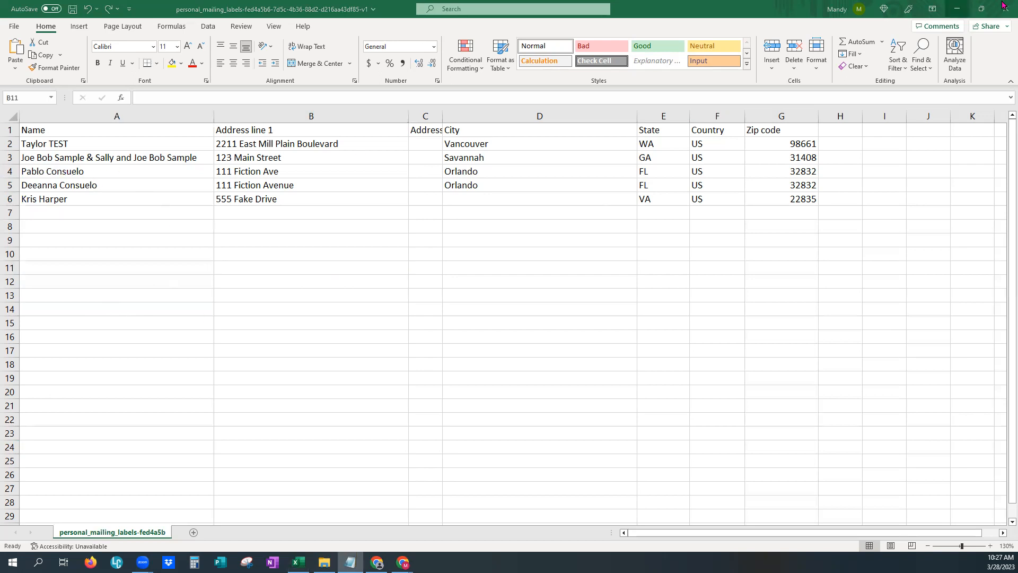
Switch to KW Command, dismiss the notifications and filter the contacts with the saved SmartView that matches their shared tag
{"action": "left_click", "coordinate": [957, 9]}
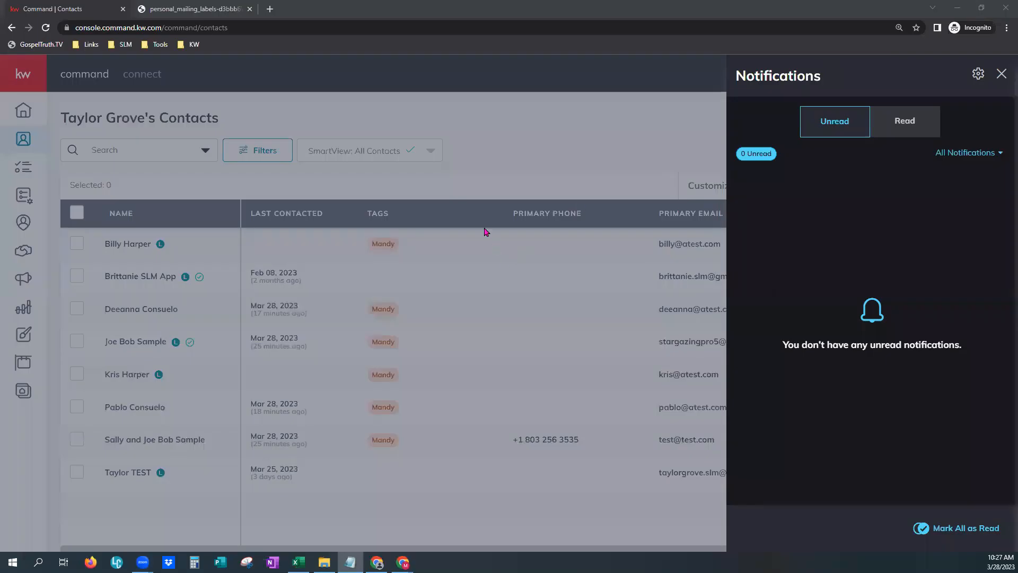
{"action": "left_click", "coordinate": [587, 136]}
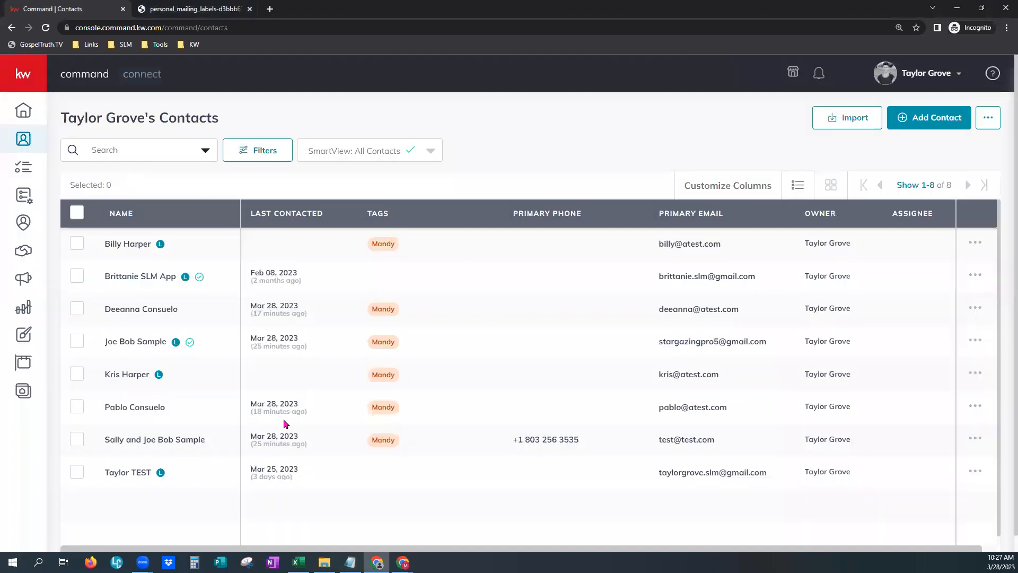
{"action": "left_click", "coordinate": [355, 153]}
{"action": "scroll", "coordinate": [392, 281], "scroll_direction": "down", "scroll_amount": 6}
{"action": "left_click", "coordinate": [368, 241]}
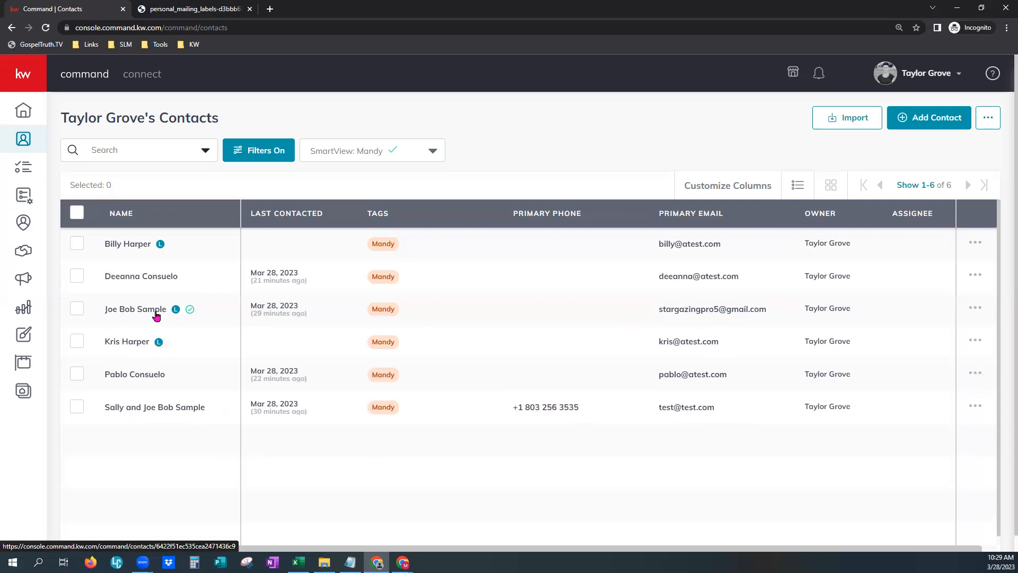
Open the contact record that combines both spouses' names and review its addresses, legal name and relationship
{"action": "left_click", "coordinate": [176, 407]}
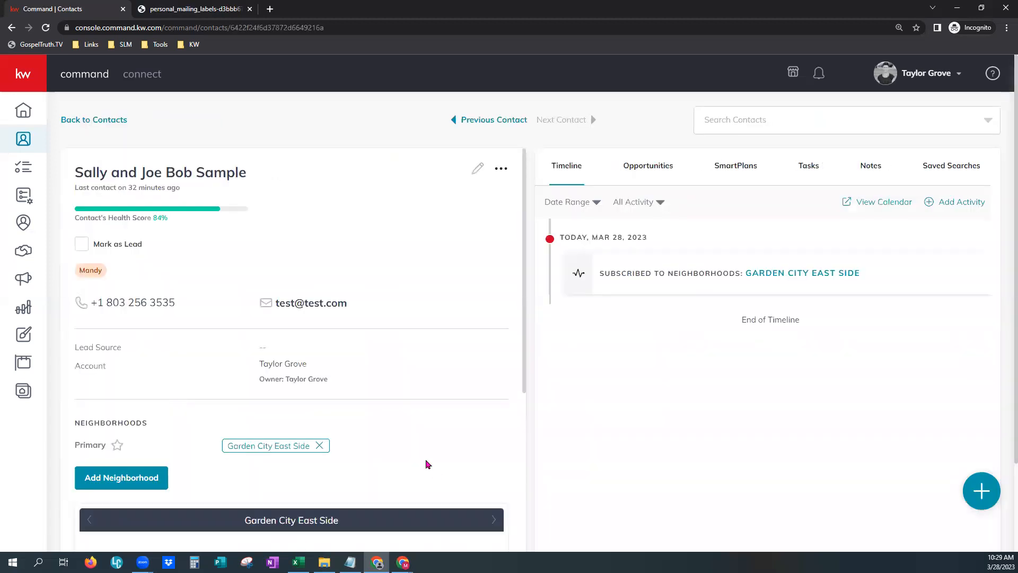
{"action": "scroll", "coordinate": [432, 470], "scroll_direction": "down", "scroll_amount": 5}
{"action": "scroll", "coordinate": [428, 465], "scroll_direction": "down", "scroll_amount": 5}
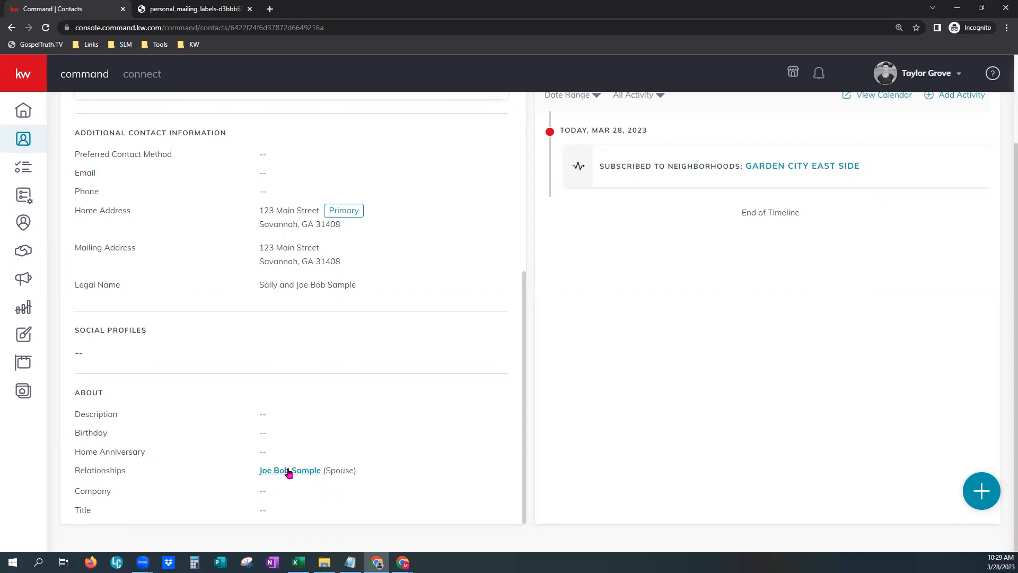
{"action": "scroll", "coordinate": [289, 472], "scroll_direction": "up", "scroll_amount": 8}
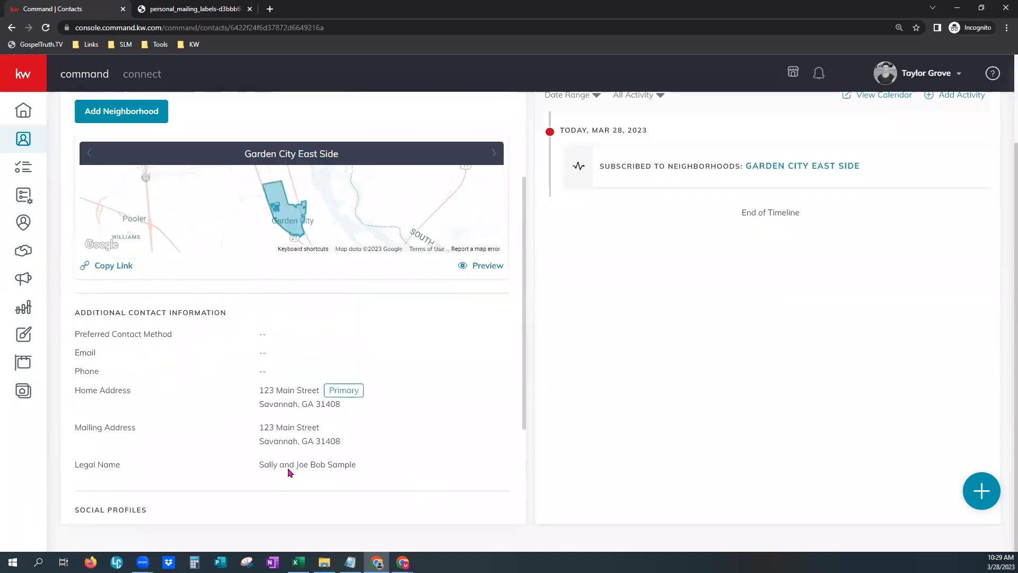
{"action": "scroll", "coordinate": [287, 471], "scroll_direction": "up", "scroll_amount": 1}
{"action": "scroll", "coordinate": [272, 220], "scroll_direction": "up", "scroll_amount": 2}
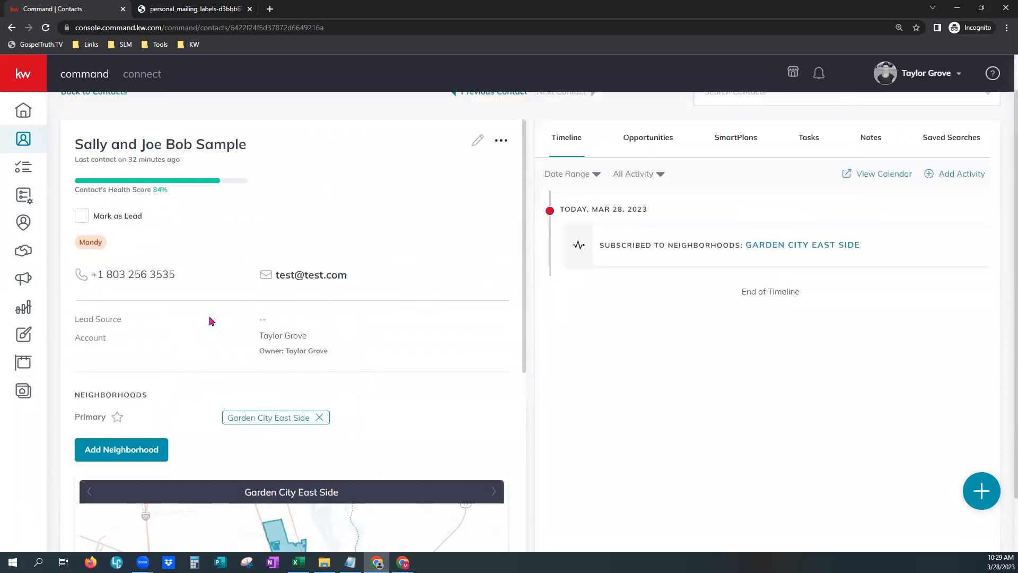
Edit the contact's full name to remove the spouse's name, leaving one person's first and last name, and save
{"action": "left_click", "coordinate": [477, 169]}
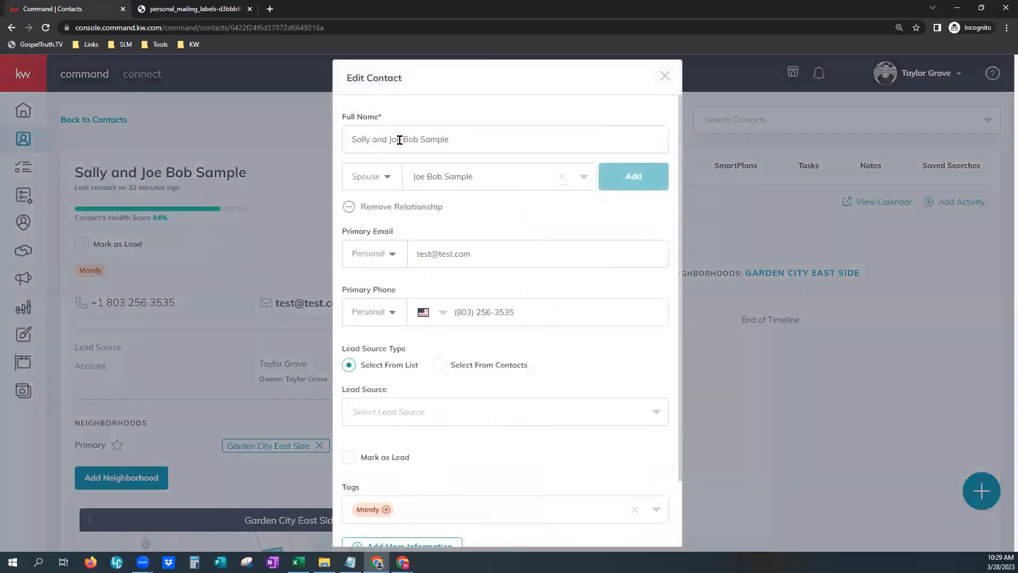
{"action": "left_click", "coordinate": [416, 139]}
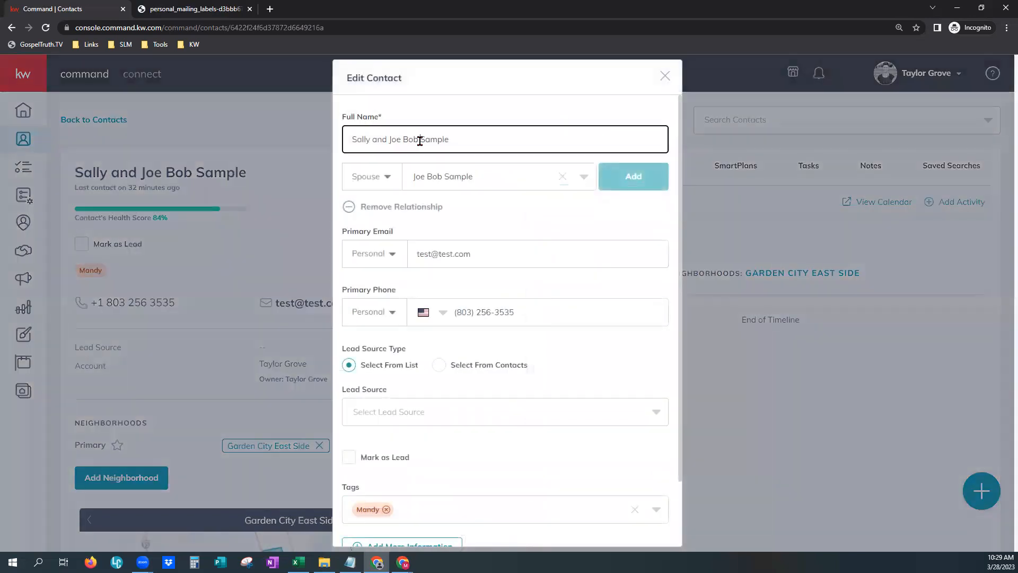
{"action": "key", "text": "BackSpace"}
{"action": "key", "text": "BackSpace"}
{"action": "key", "text": "BackSpace"}
{"action": "key", "text": "BackSpace"}
{"action": "key", "text": "BackSpace"}
{"action": "key", "text": "BackSpace"}
{"action": "key", "text": "BackSpace"}
{"action": "key", "text": "BackSpace"}
{"action": "key", "text": "BackSpace"}
{"action": "key", "text": "BackSpace"}
{"action": "key", "text": "BackSpace"}
{"action": "key", "text": "BackSpace"}
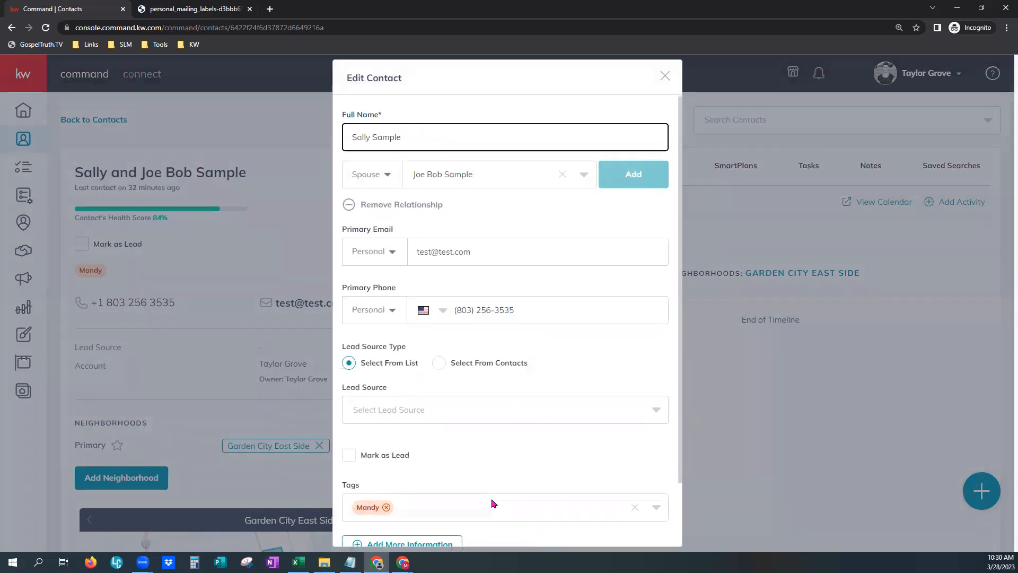
{"action": "scroll", "coordinate": [486, 504], "scroll_direction": "down", "scroll_amount": 2}
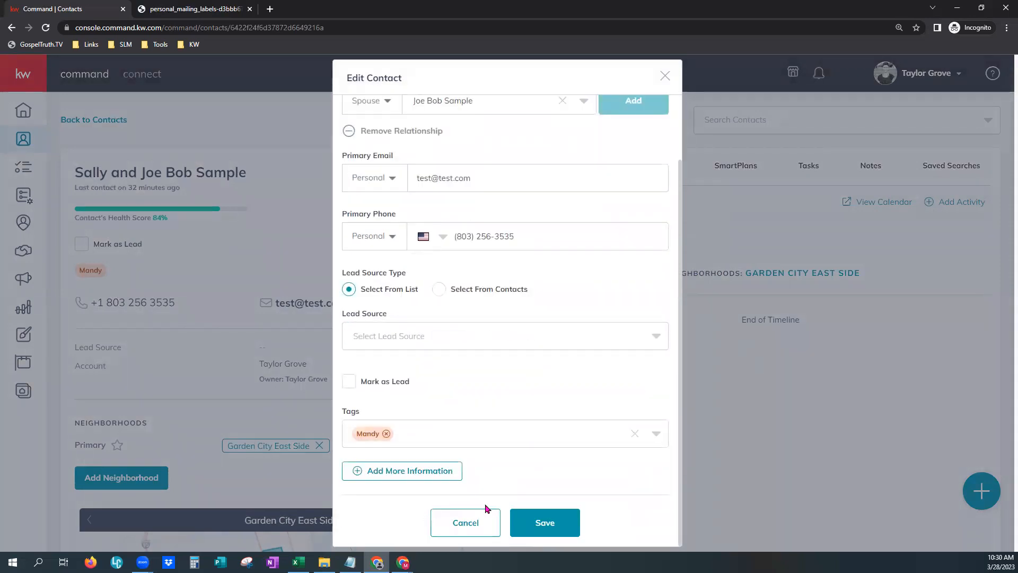
{"action": "left_click", "coordinate": [566, 522]}
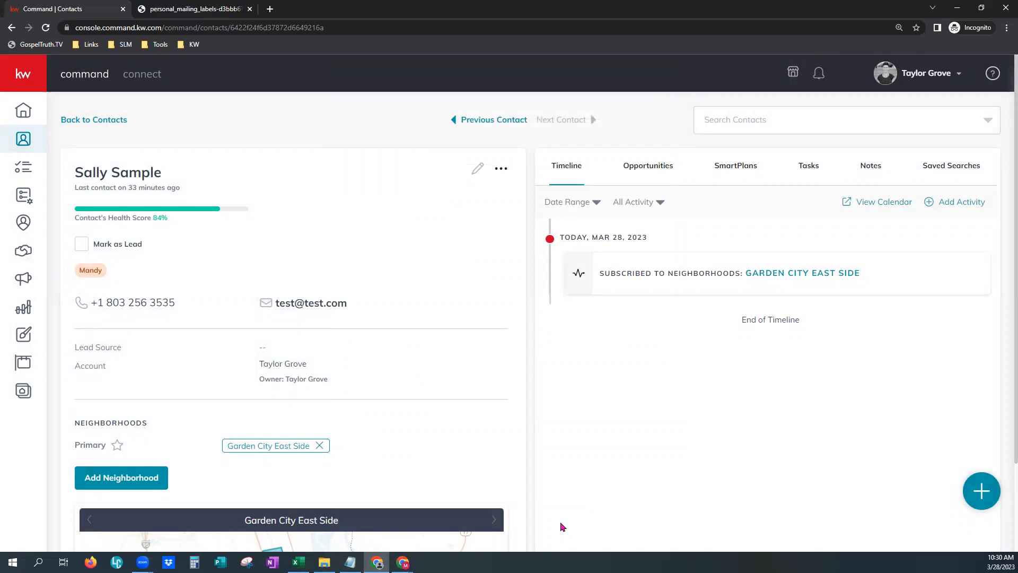
Return to the contacts list, then view the mailing labels PDF enlarged to 175%
{"action": "left_click", "coordinate": [94, 118]}
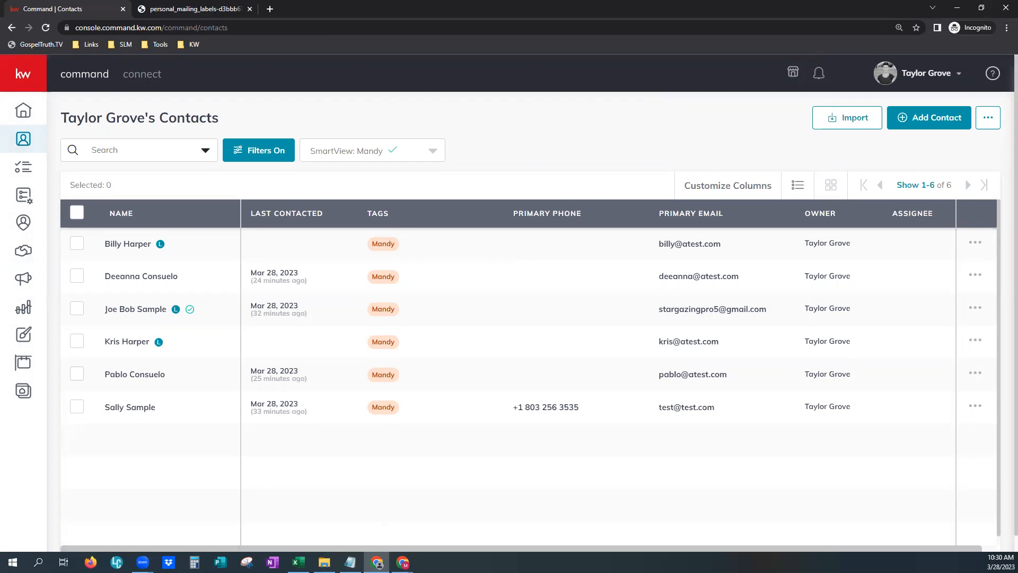
{"action": "left_click", "coordinate": [183, 11]}
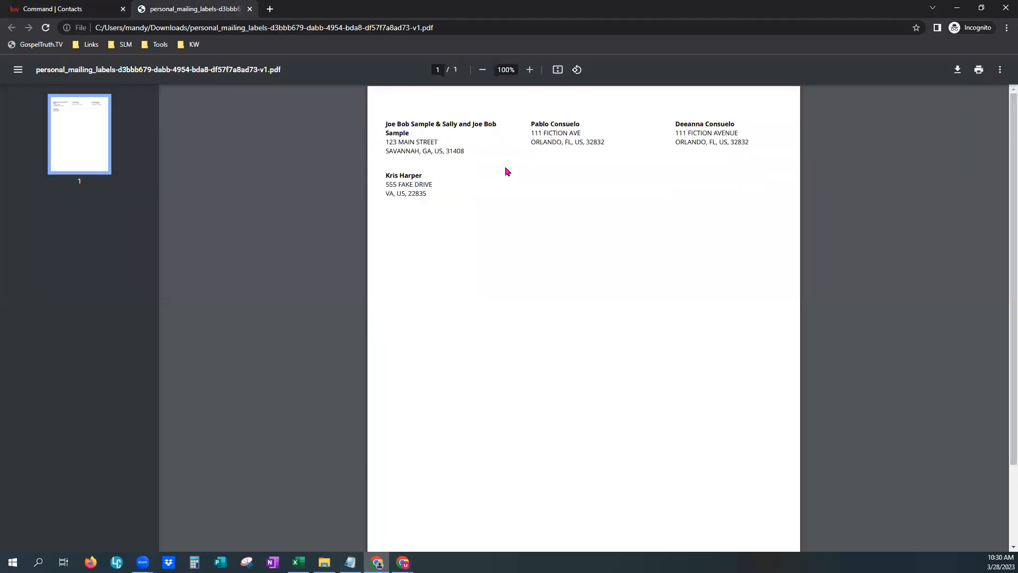
{"action": "left_click", "coordinate": [530, 70]}
{"action": "left_click", "coordinate": [529, 70]}
{"action": "left_click", "coordinate": [529, 70]}
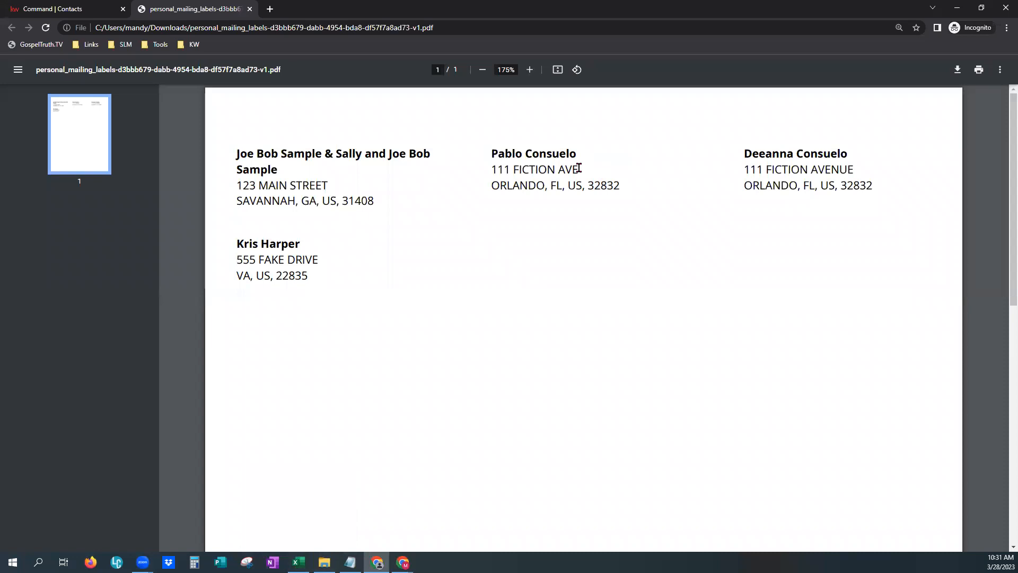
Compare the street suffix on the labels of the spouses sharing a Fiction street address, then return to the contacts list
{"action": "double_click", "coordinate": [561, 168]}
{"action": "left_click_drag", "start_coordinate": [854, 168], "coordinate": [810, 169]}
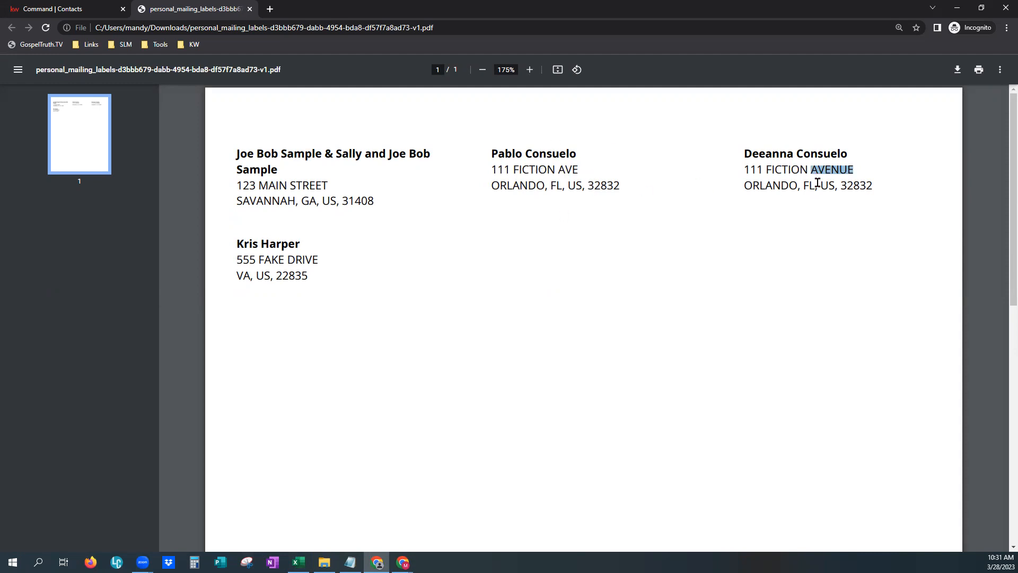
{"action": "left_click", "coordinate": [783, 225]}
{"action": "left_click", "coordinate": [953, 15]}
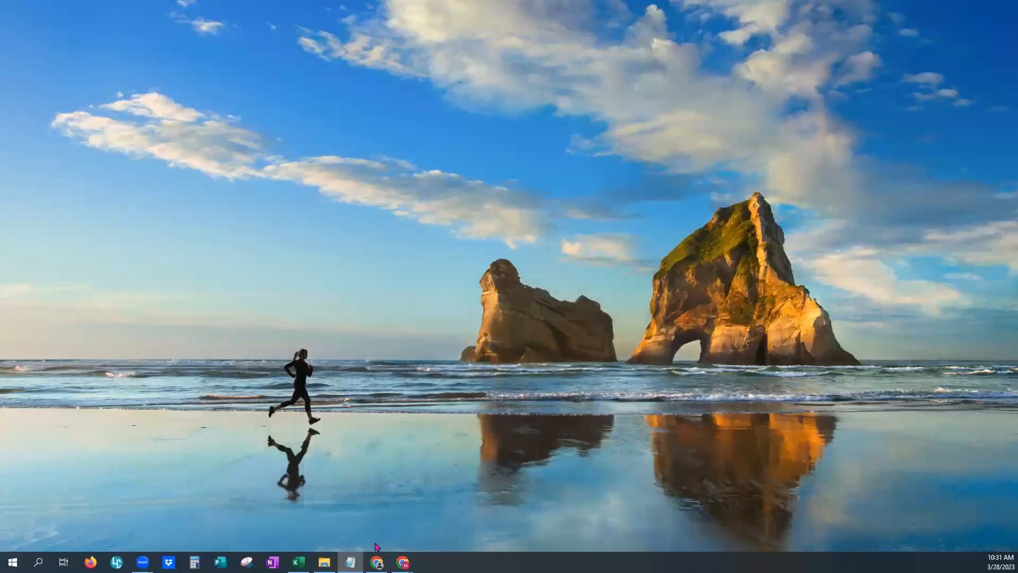
{"action": "left_click", "coordinate": [75, 9]}
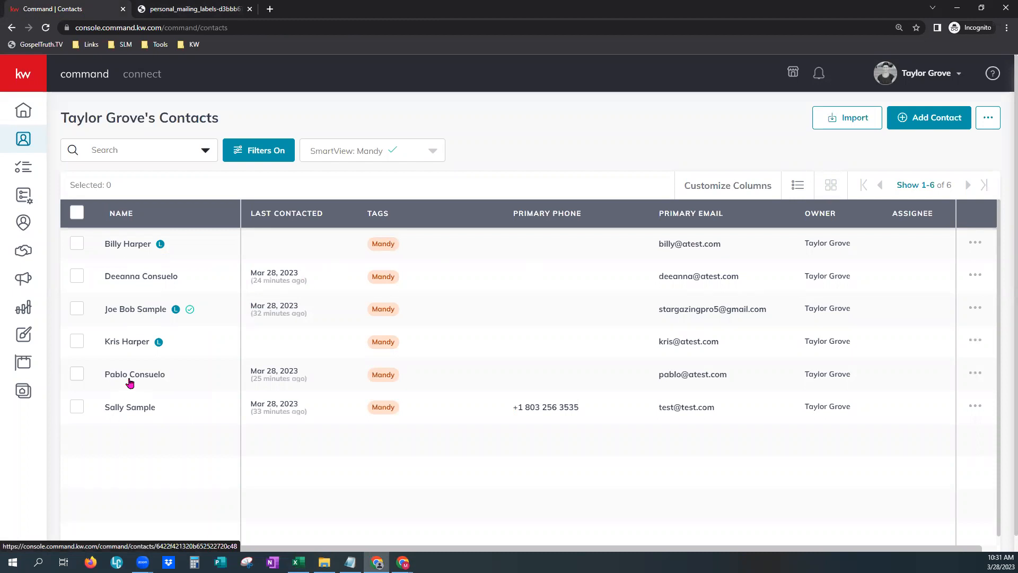
Open the contact record of the spouse whose label spells out Avenue and review its addresses, legal name and relationship
{"action": "left_click", "coordinate": [148, 281]}
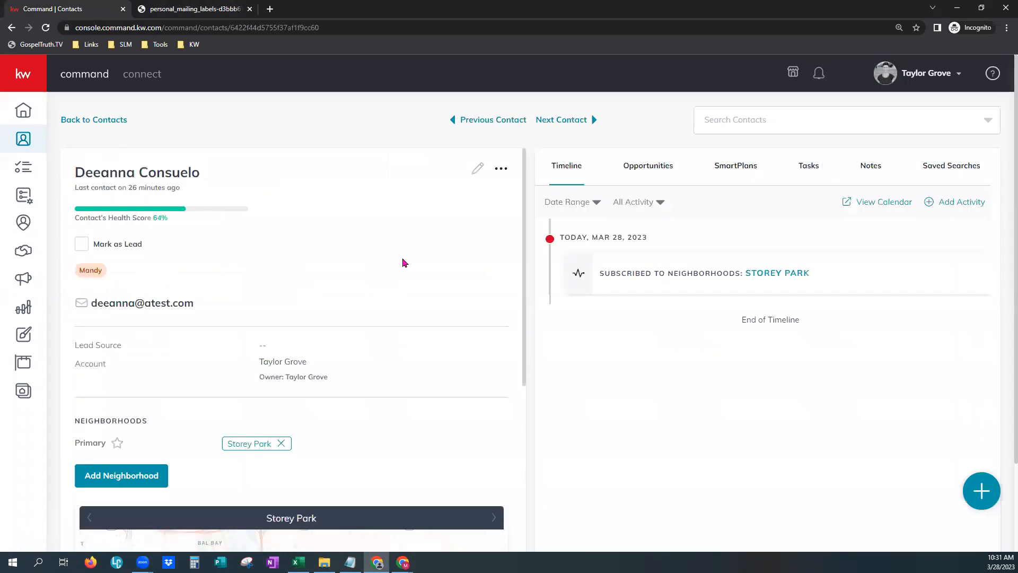
{"action": "scroll", "coordinate": [407, 396], "scroll_direction": "down", "scroll_amount": 10}
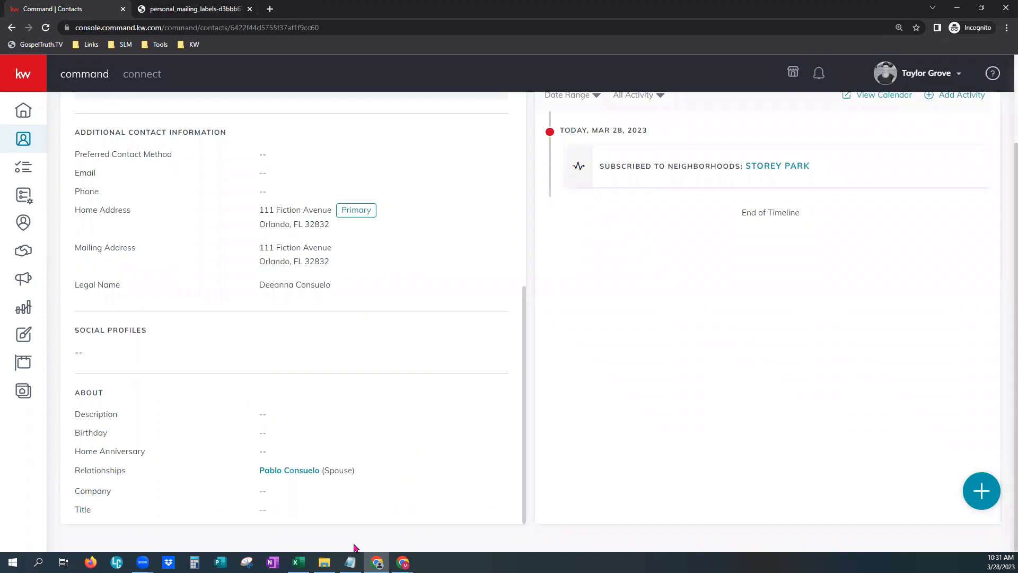
{"action": "scroll", "coordinate": [456, 455], "scroll_direction": "up", "scroll_amount": 10}
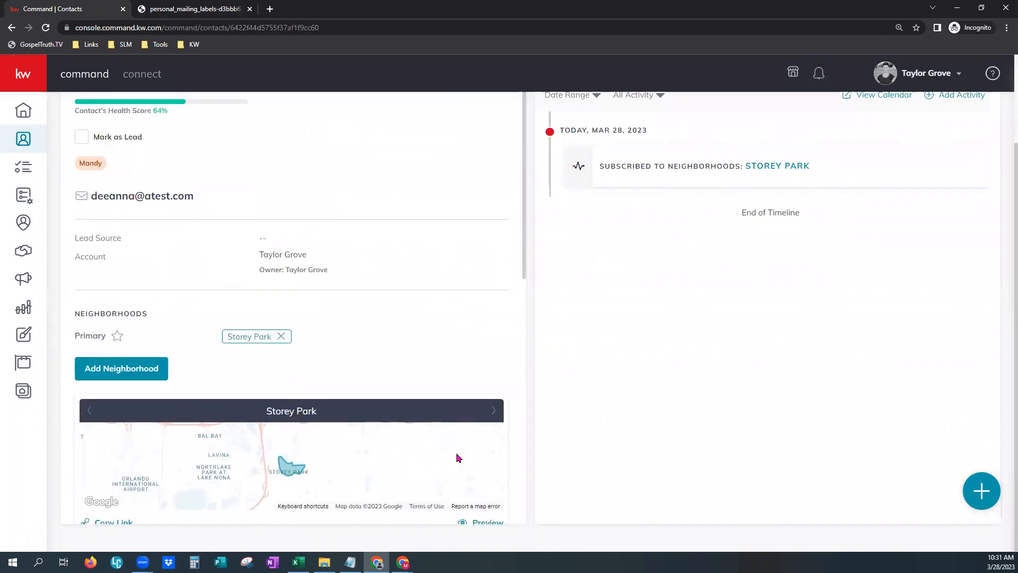
{"action": "scroll", "coordinate": [360, 385], "scroll_direction": "up", "scroll_amount": 2}
Open this contact for editing and expand its additional contact information down to the primary street address
{"action": "left_click", "coordinate": [476, 174]}
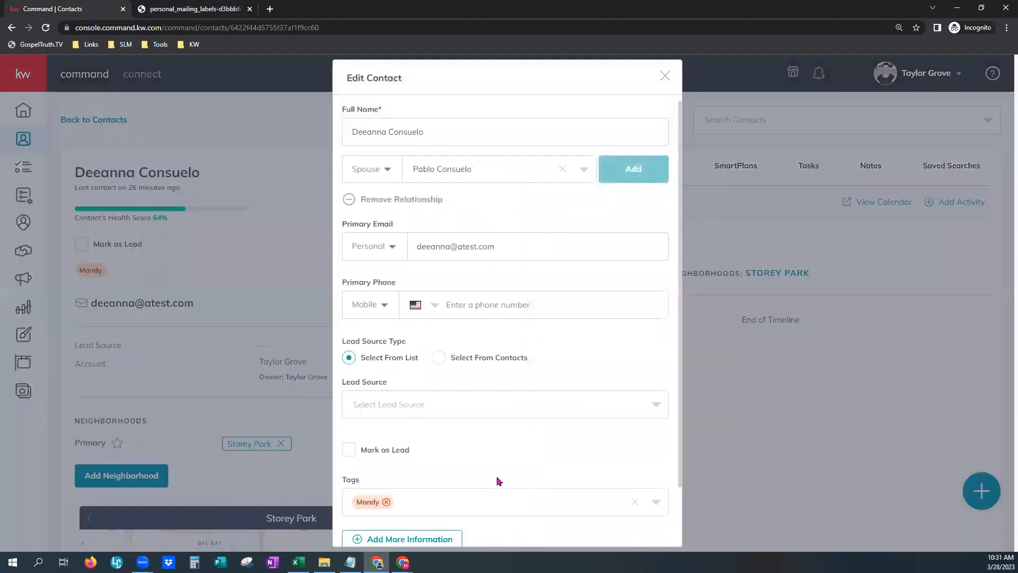
{"action": "scroll", "coordinate": [495, 478], "scroll_direction": "down", "scroll_amount": 2}
{"action": "left_click", "coordinate": [402, 478]}
{"action": "scroll", "coordinate": [528, 492], "scroll_direction": "down", "scroll_amount": 1}
{"action": "scroll", "coordinate": [528, 493], "scroll_direction": "down", "scroll_amount": 1}
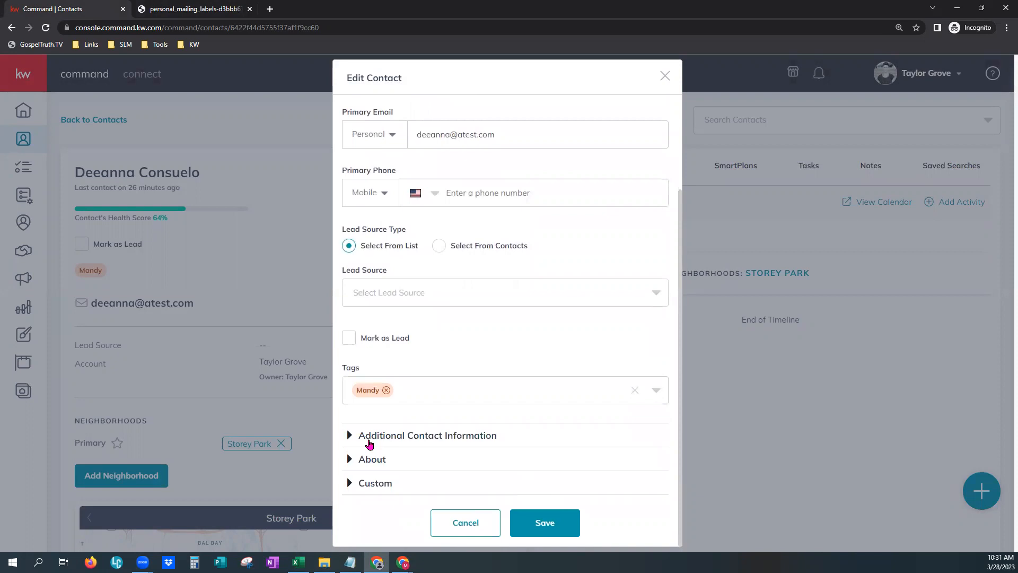
{"action": "left_click", "coordinate": [370, 443]}
{"action": "scroll", "coordinate": [593, 477], "scroll_direction": "down", "scroll_amount": 1}
{"action": "scroll", "coordinate": [593, 476], "scroll_direction": "down", "scroll_amount": 6}
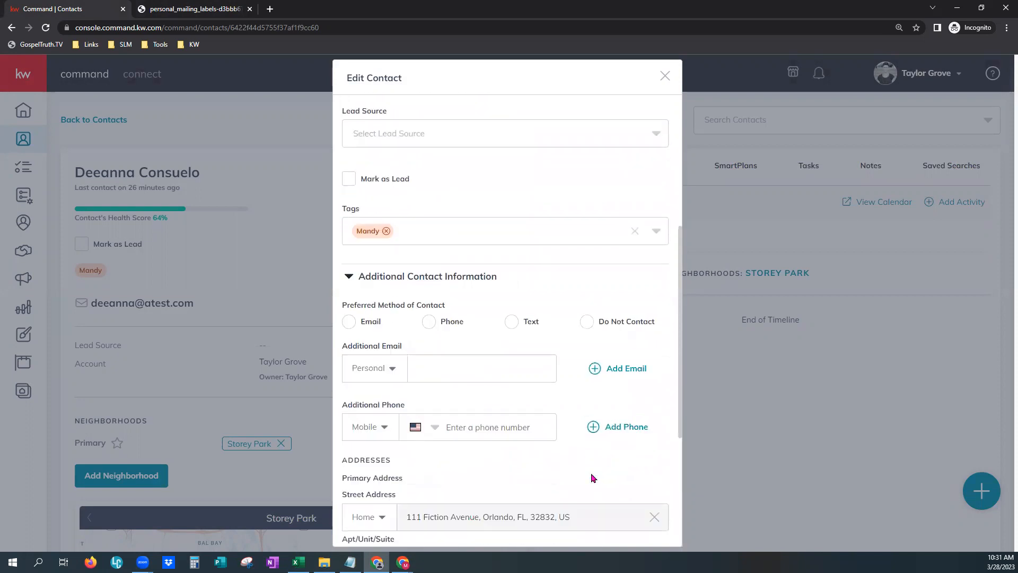
{"action": "scroll", "coordinate": [593, 478], "scroll_direction": "down", "scroll_amount": 1}
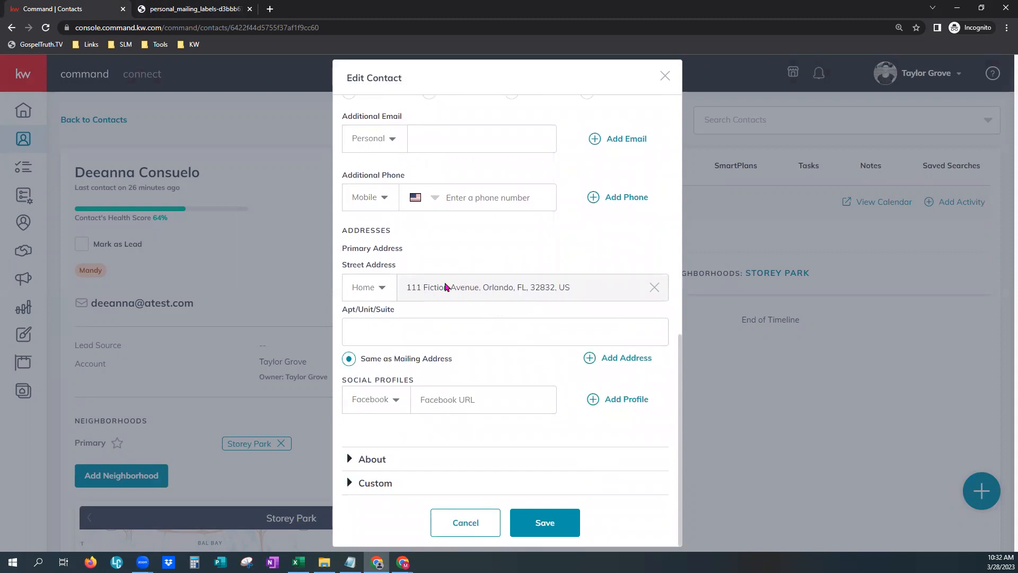
{"action": "scroll", "coordinate": [636, 334], "scroll_direction": "up", "scroll_amount": 1}
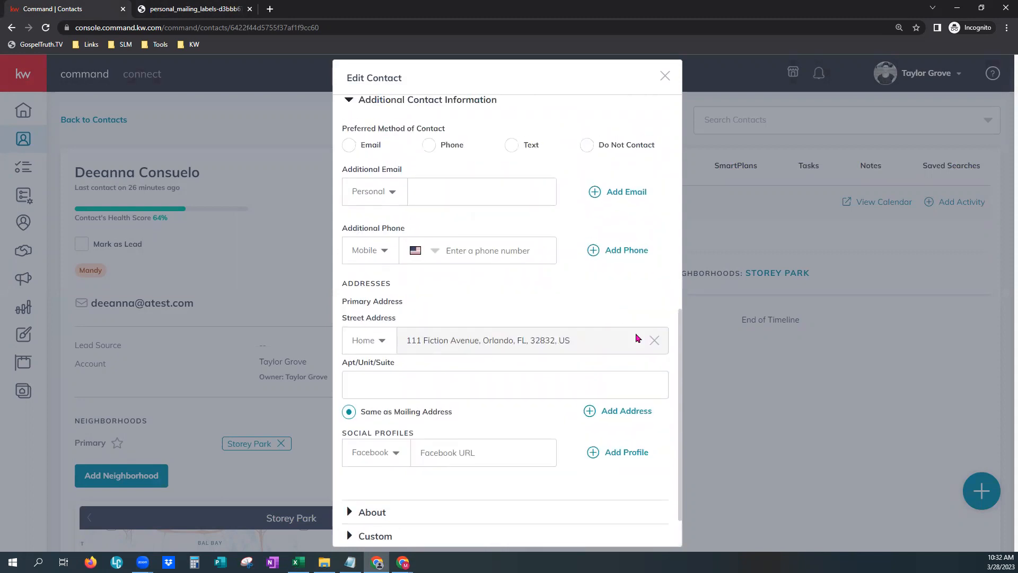
Try to replace the contact's primary home address with the suggested Orlando match for the same street, and save
{"action": "left_click", "coordinate": [654, 342]}
{"action": "left_click", "coordinate": [553, 346]}
{"action": "type", "text": "111"}
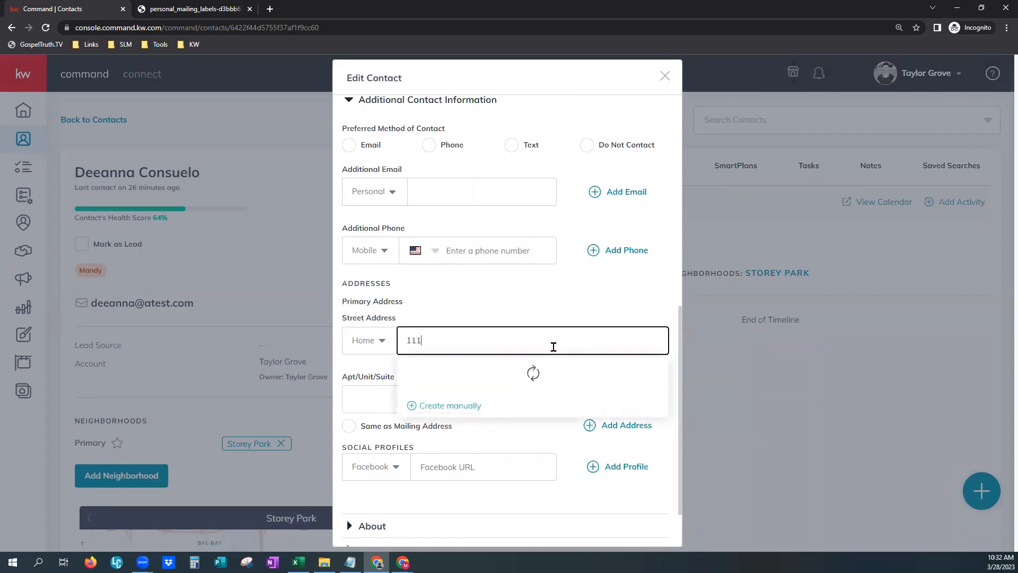
{"action": "type", "text": " Fiction"}
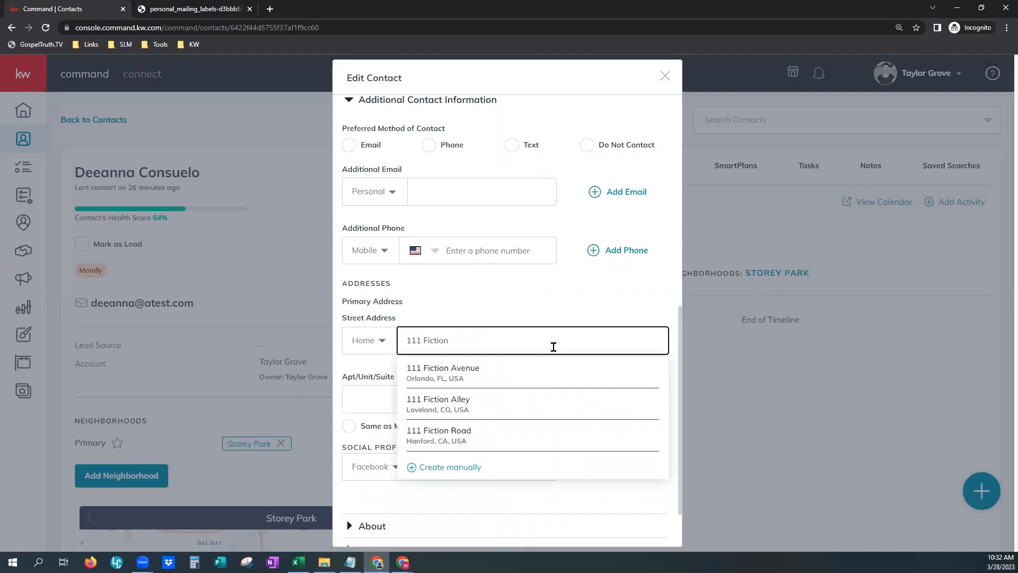
{"action": "left_click", "coordinate": [475, 374]}
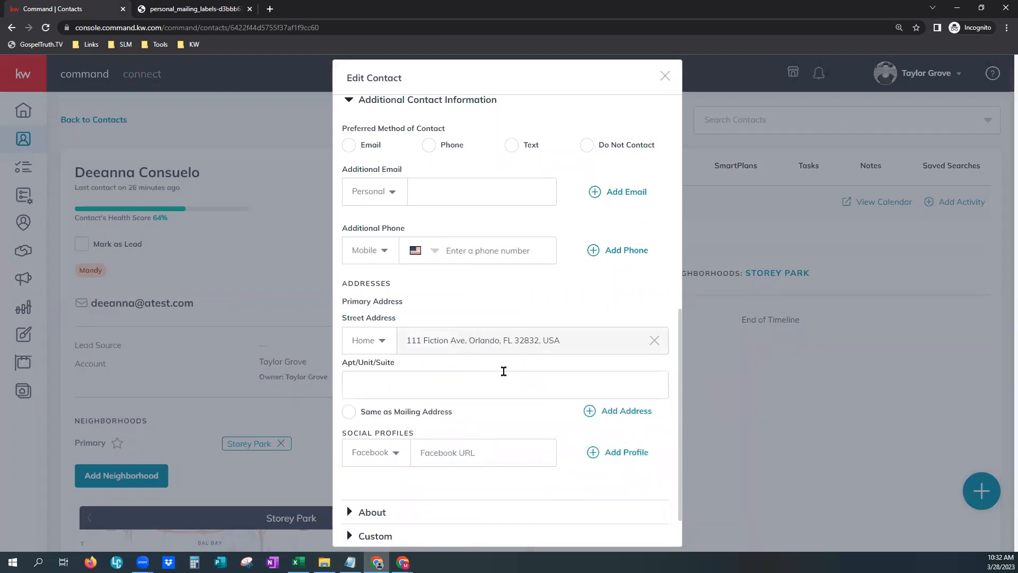
{"action": "scroll", "coordinate": [533, 541], "scroll_direction": "down", "scroll_amount": 2}
{"action": "left_click", "coordinate": [536, 523]}
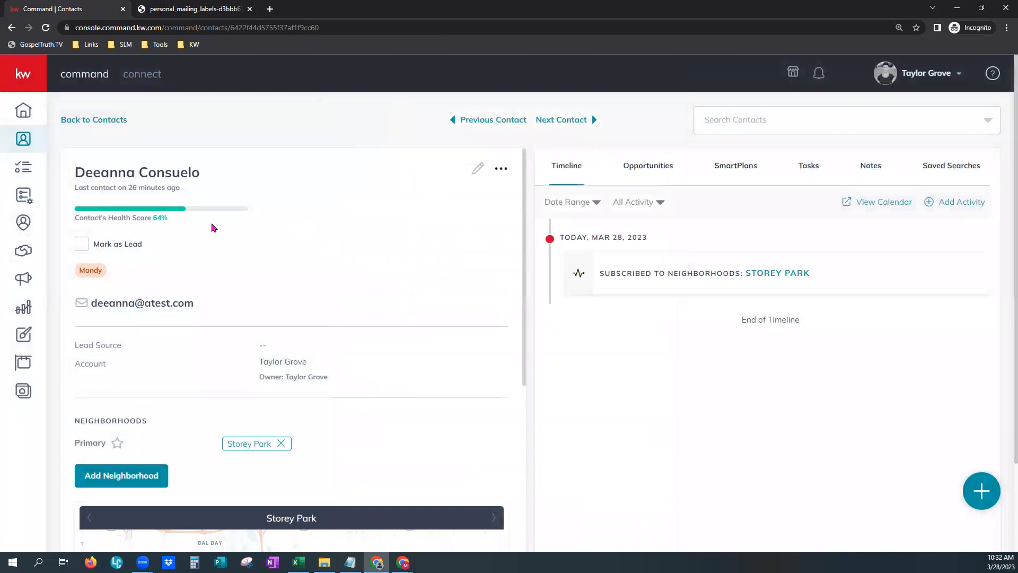
Return to the contacts list and open the contact record of the spouse whose label abbreviates the street as Ave
{"action": "left_click", "coordinate": [114, 121]}
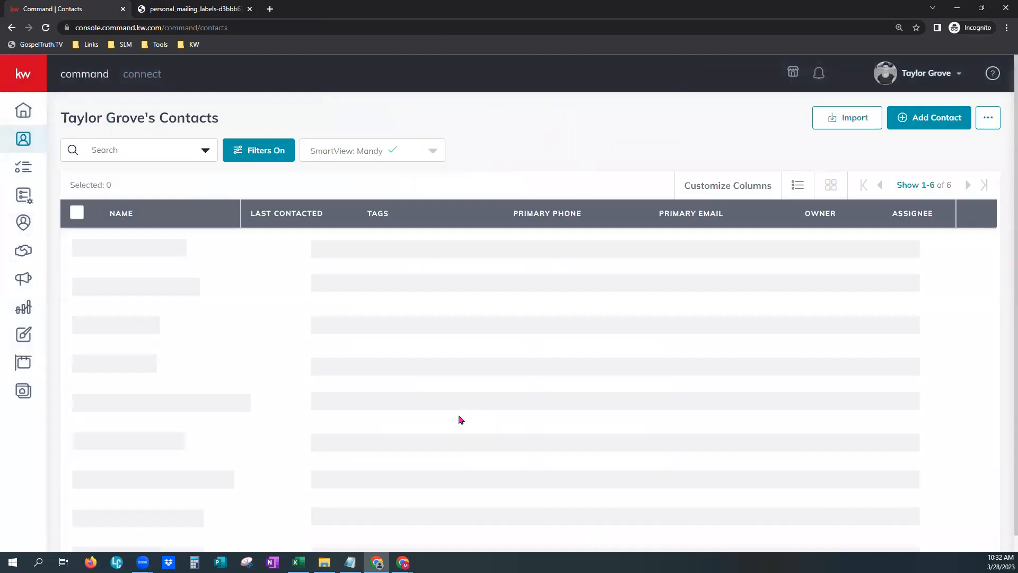
{"action": "left_click_drag", "start_coordinate": [508, 552], "coordinate": [437, 546]}
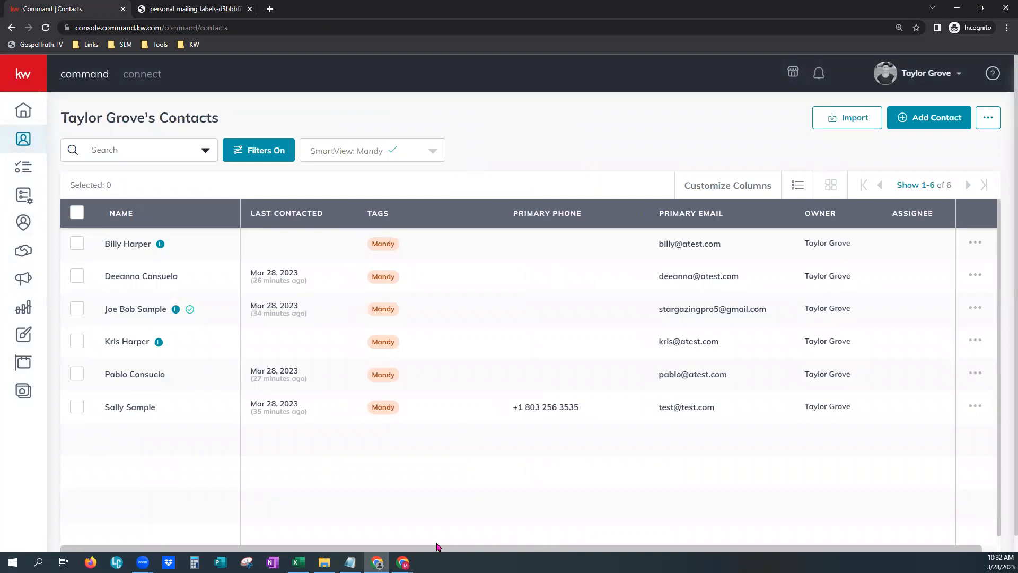
{"action": "left_click", "coordinate": [131, 378]}
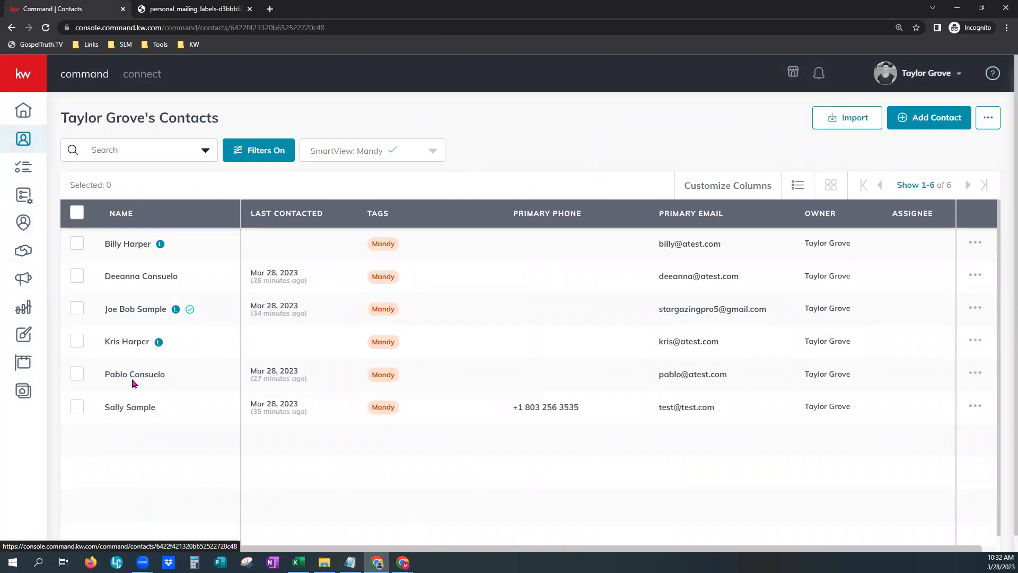
{"action": "left_click", "coordinate": [478, 168]}
{"action": "scroll", "coordinate": [572, 451], "scroll_direction": "down", "scroll_amount": 2}
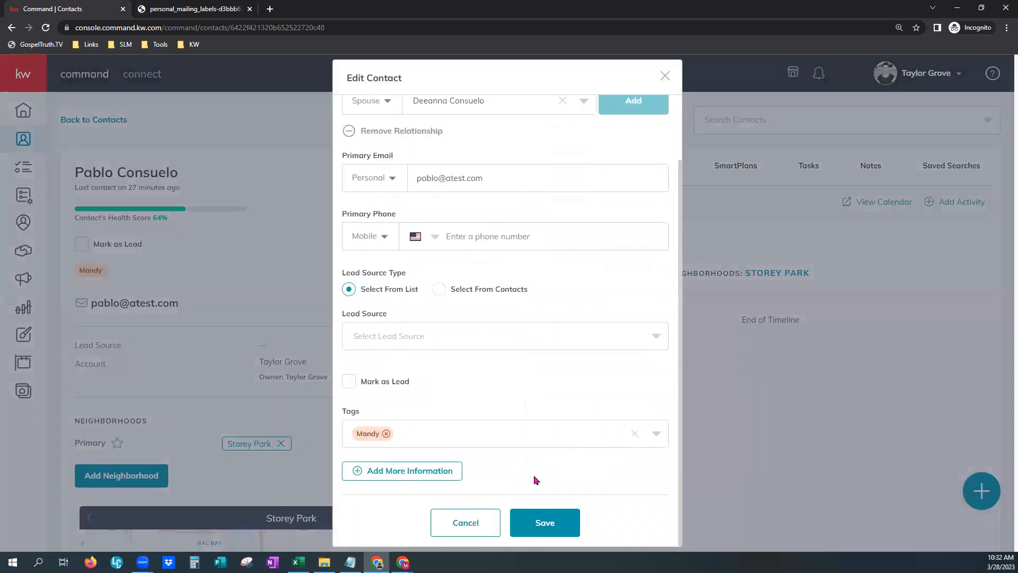
{"action": "left_click", "coordinate": [462, 521]}
Review the home address, mailing address and legal name in this spouse's contact record
{"action": "scroll", "coordinate": [407, 421], "scroll_direction": "down", "scroll_amount": 3}
{"action": "scroll", "coordinate": [408, 421], "scroll_direction": "down", "scroll_amount": 5}
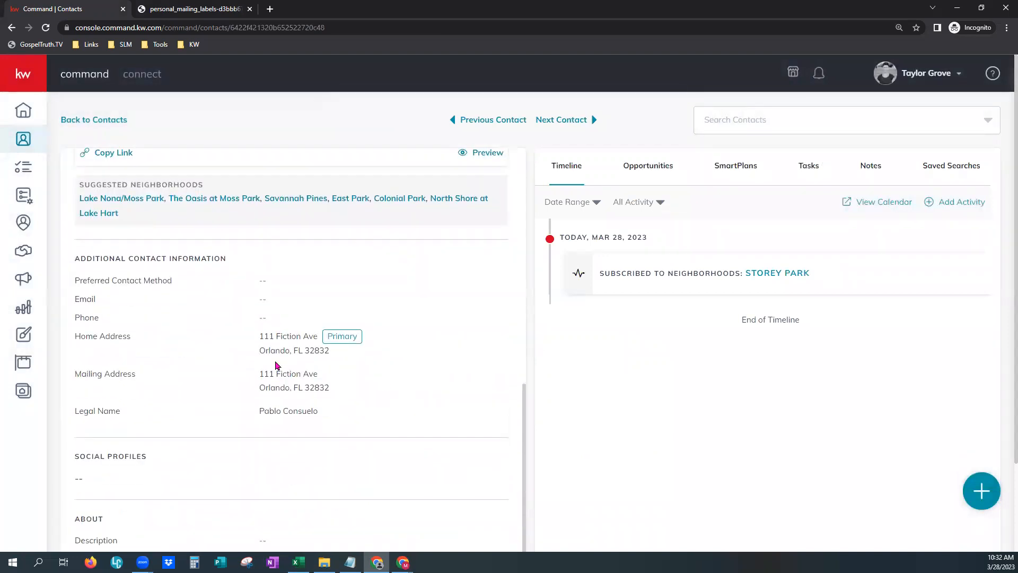
{"action": "scroll", "coordinate": [422, 386], "scroll_direction": "up", "scroll_amount": 8}
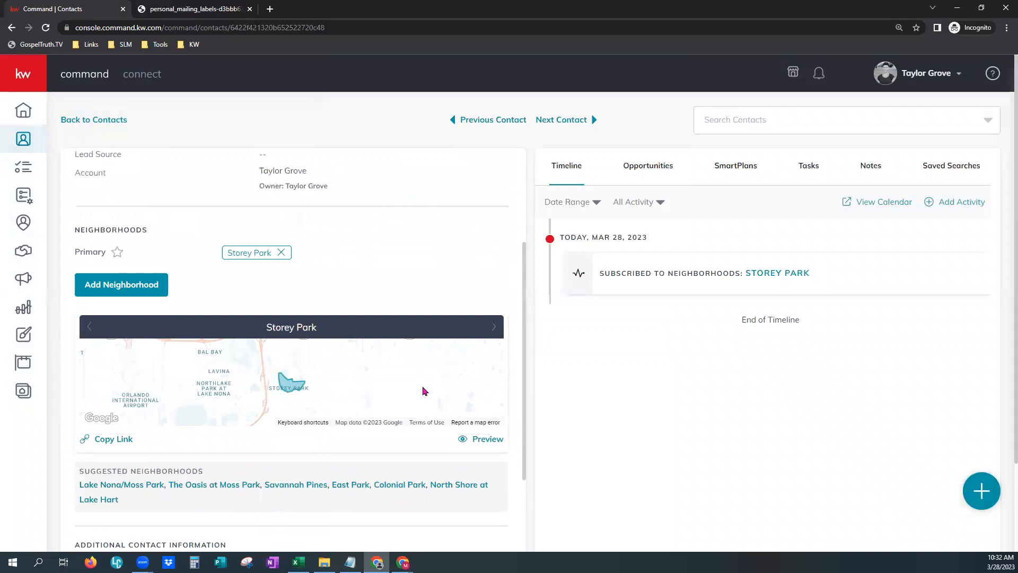
Return to the contacts list, then compare the spouses' street addresses in cells B4 and B5 of the Excel mailing labels file
{"action": "left_click", "coordinate": [95, 120]}
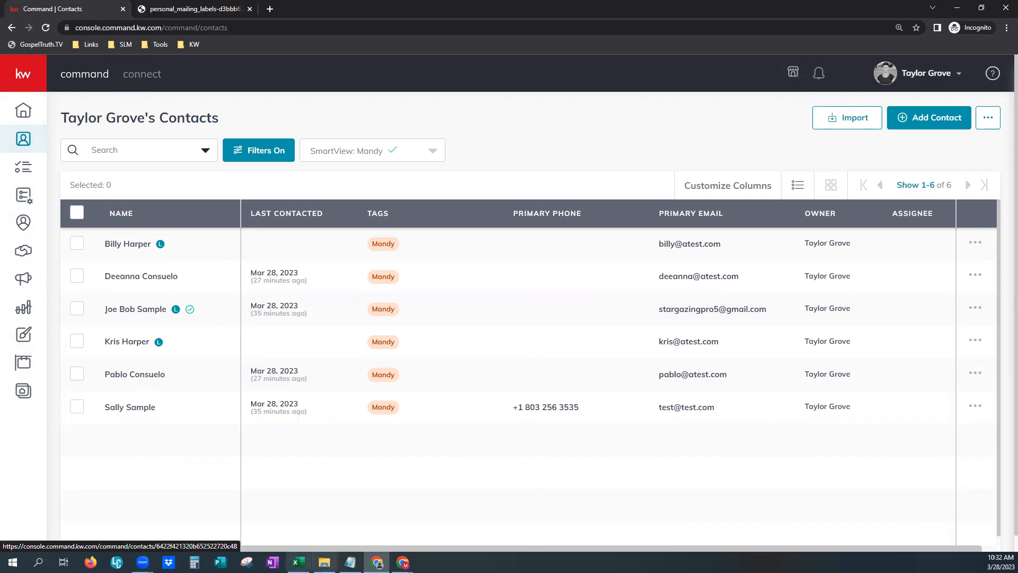
{"action": "left_click", "coordinate": [298, 562]}
{"action": "left_click", "coordinate": [282, 167]}
{"action": "left_click", "coordinate": [287, 187]}
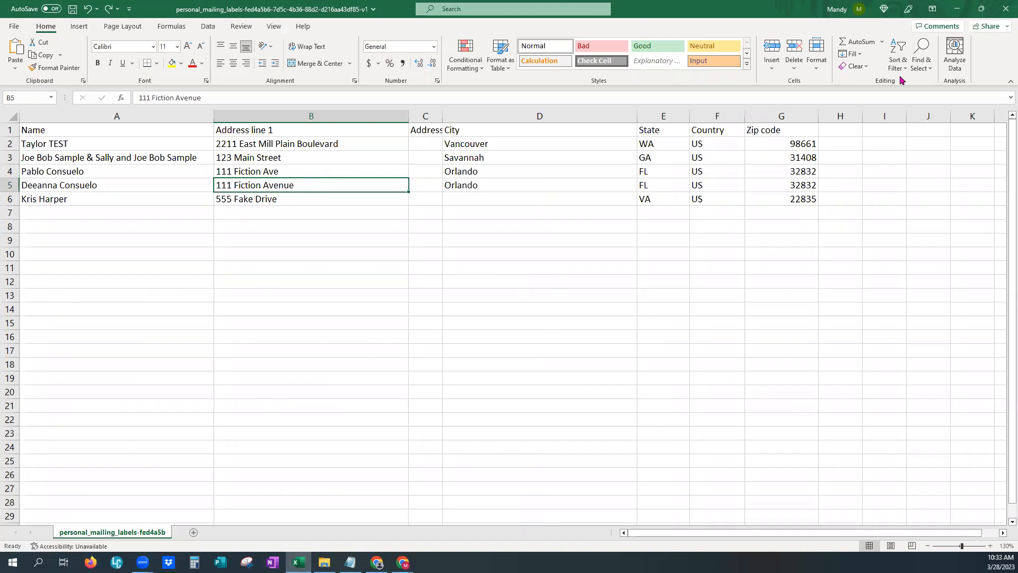
{"action": "left_click", "coordinate": [959, 10]}
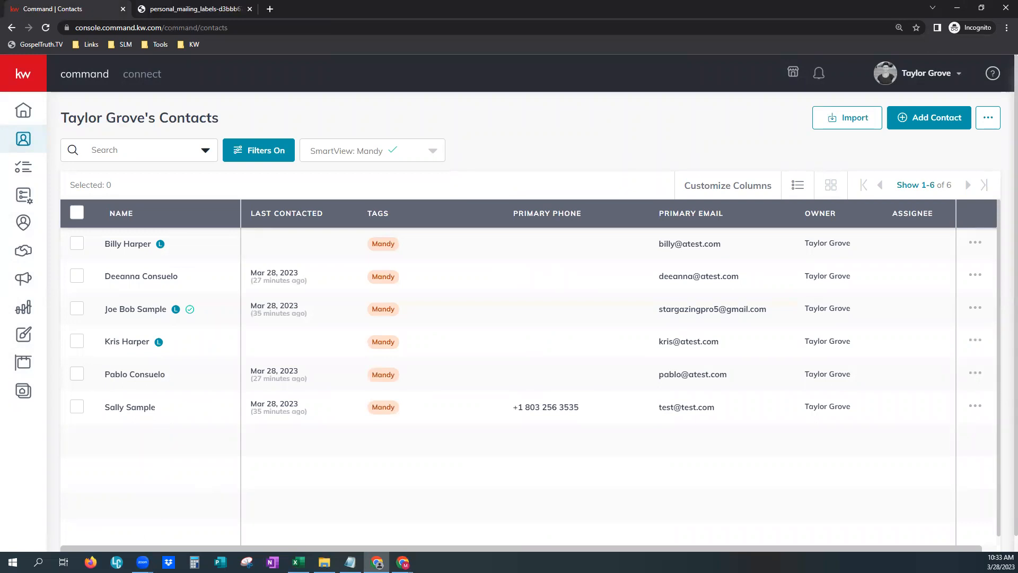
Reopen the record of the spouse listed with Avenue and compare its home and mailing addresses with the labels spreadsheet
{"action": "left_click", "coordinate": [150, 276]}
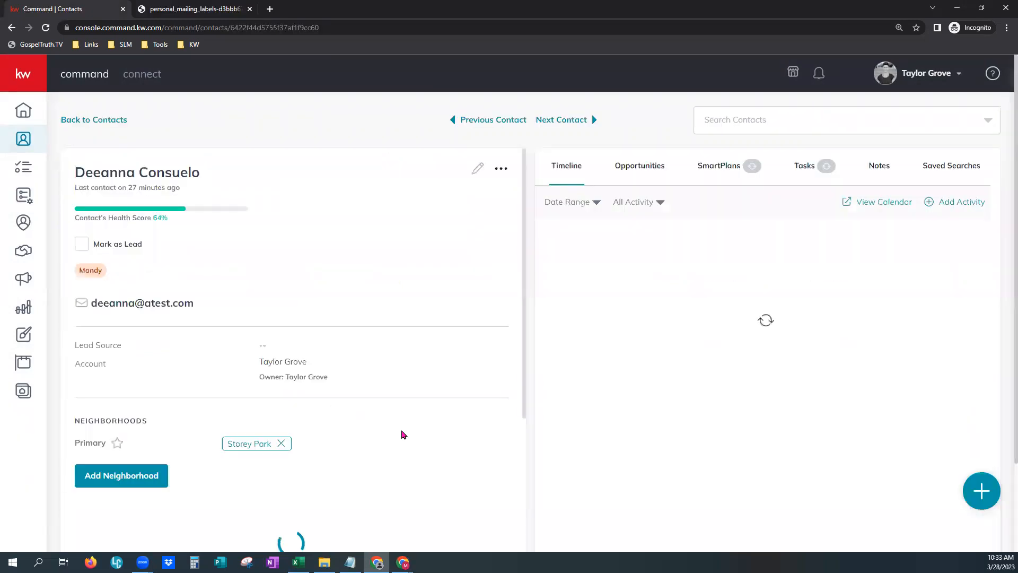
{"action": "scroll", "coordinate": [402, 435], "scroll_direction": "down", "scroll_amount": 8}
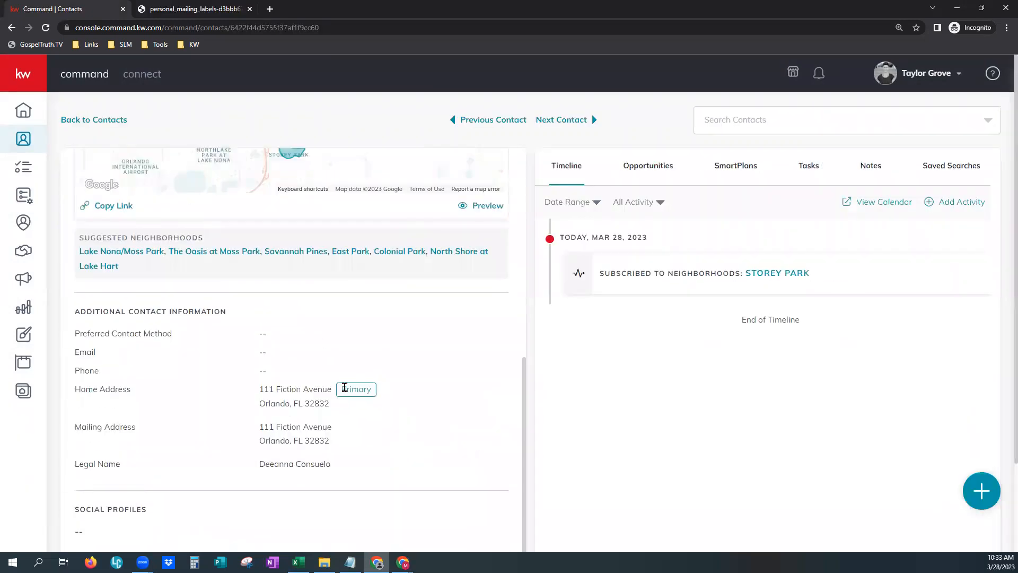
{"action": "left_click", "coordinate": [298, 562]}
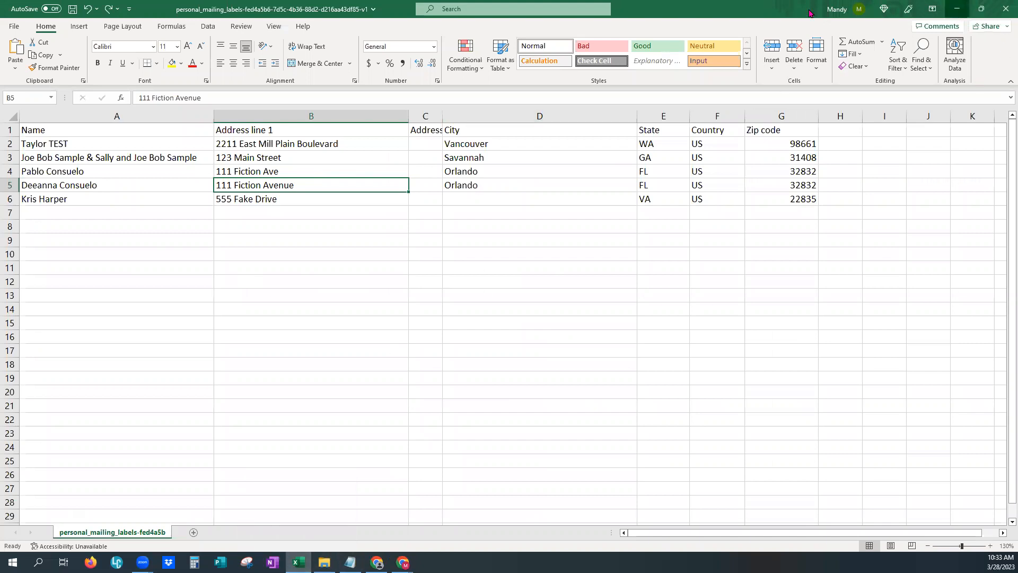
{"action": "left_click", "coordinate": [958, 9]}
Go back to the contacts list, open the other spouse's record and compare its addresses with the labels spreadsheet
{"action": "left_click", "coordinate": [98, 121]}
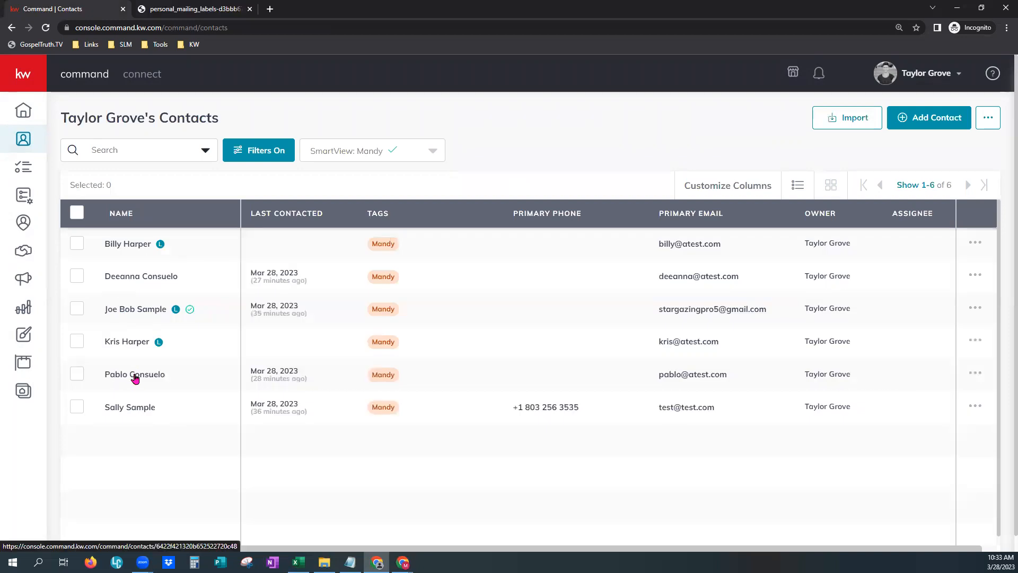
{"action": "left_click", "coordinate": [134, 376]}
{"action": "scroll", "coordinate": [390, 455], "scroll_direction": "down", "scroll_amount": 10}
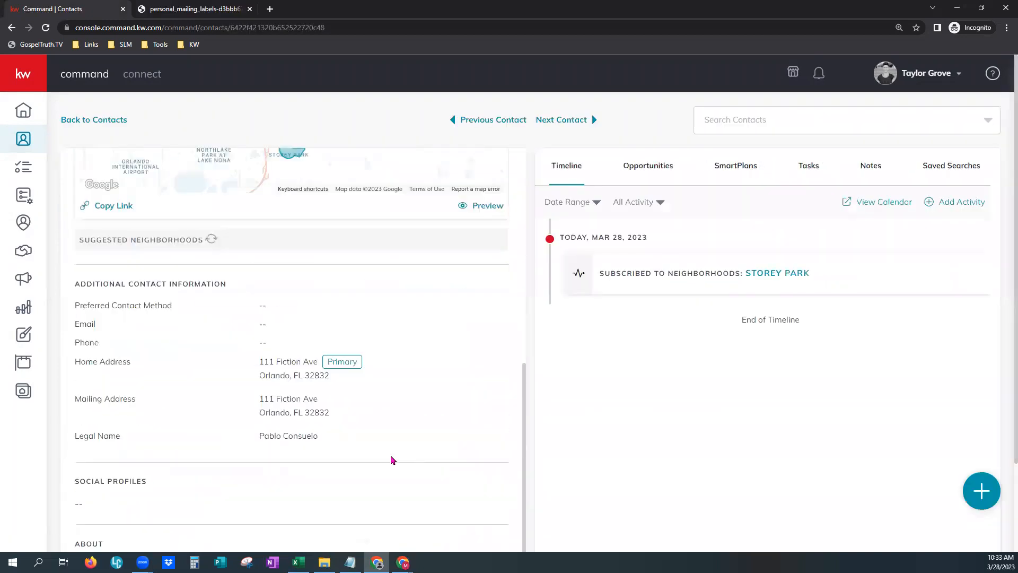
{"action": "left_click", "coordinate": [298, 562]}
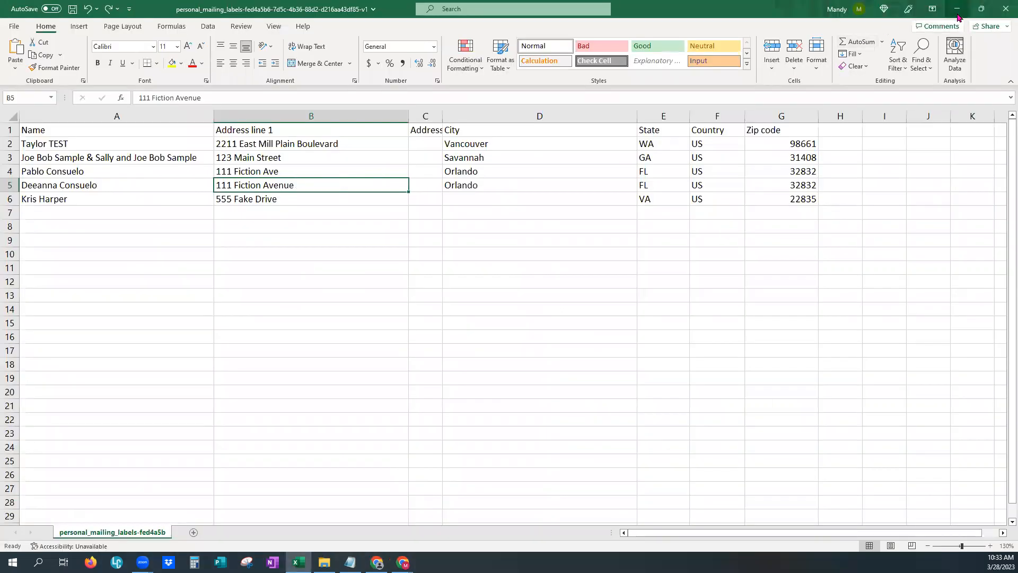
Return to the record of the spouse listed with Ave, open it for editing and expand its additional contact information
{"action": "scroll", "coordinate": [353, 391], "scroll_direction": "up", "scroll_amount": 8}
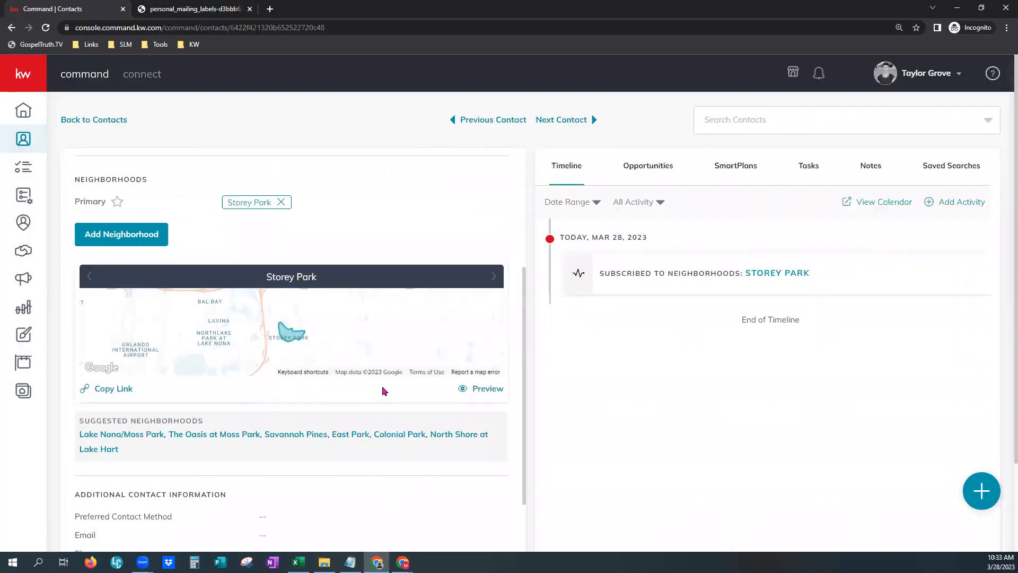
{"action": "left_click", "coordinate": [477, 169]}
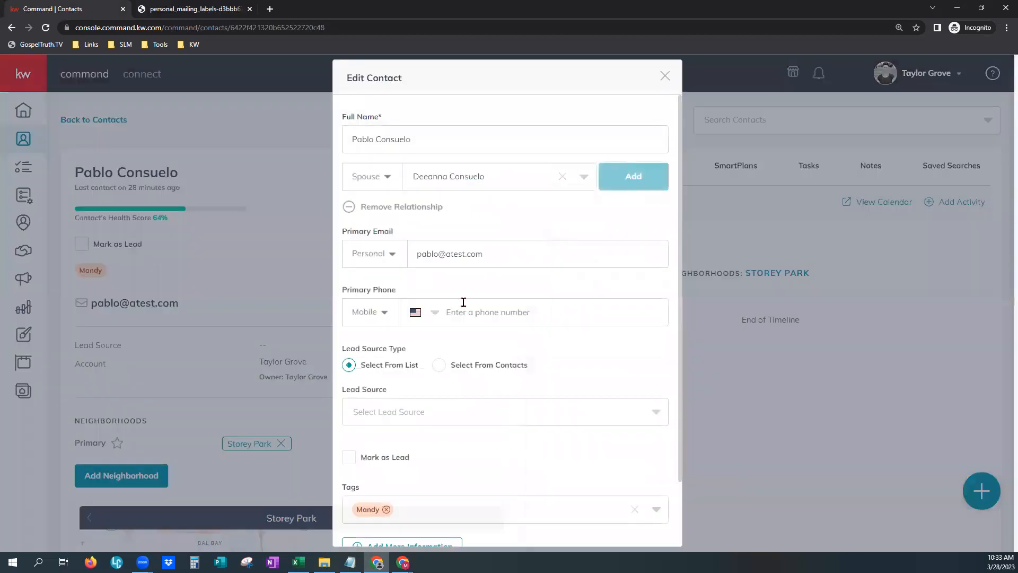
{"action": "scroll", "coordinate": [478, 473], "scroll_direction": "down", "scroll_amount": 2}
{"action": "left_click", "coordinate": [415, 480]}
{"action": "scroll", "coordinate": [504, 480], "scroll_direction": "down", "scroll_amount": 1}
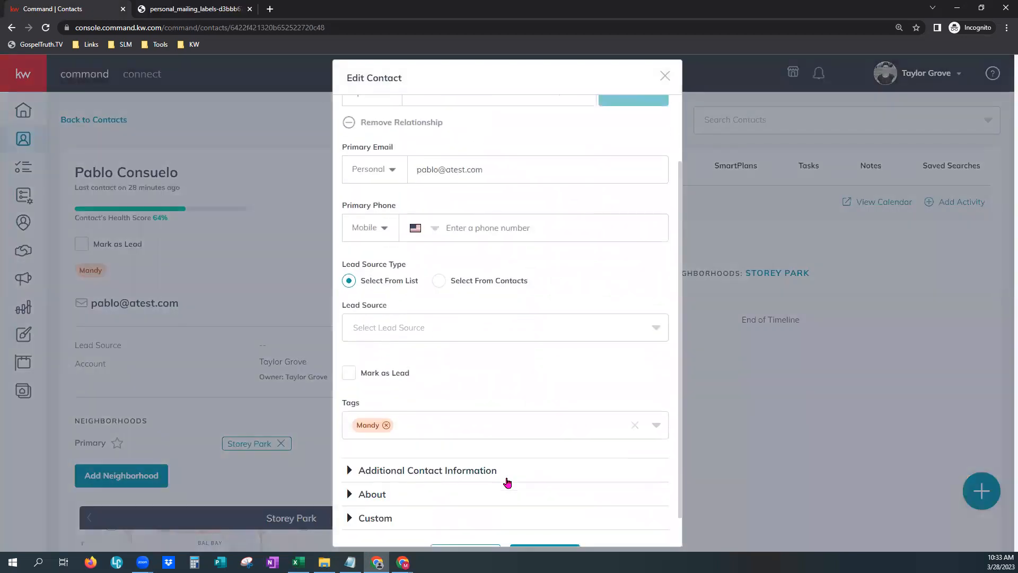
{"action": "left_click", "coordinate": [467, 433]}
{"action": "scroll", "coordinate": [536, 472], "scroll_direction": "down", "scroll_amount": 5}
{"action": "scroll", "coordinate": [536, 456], "scroll_direction": "down", "scroll_amount": 1}
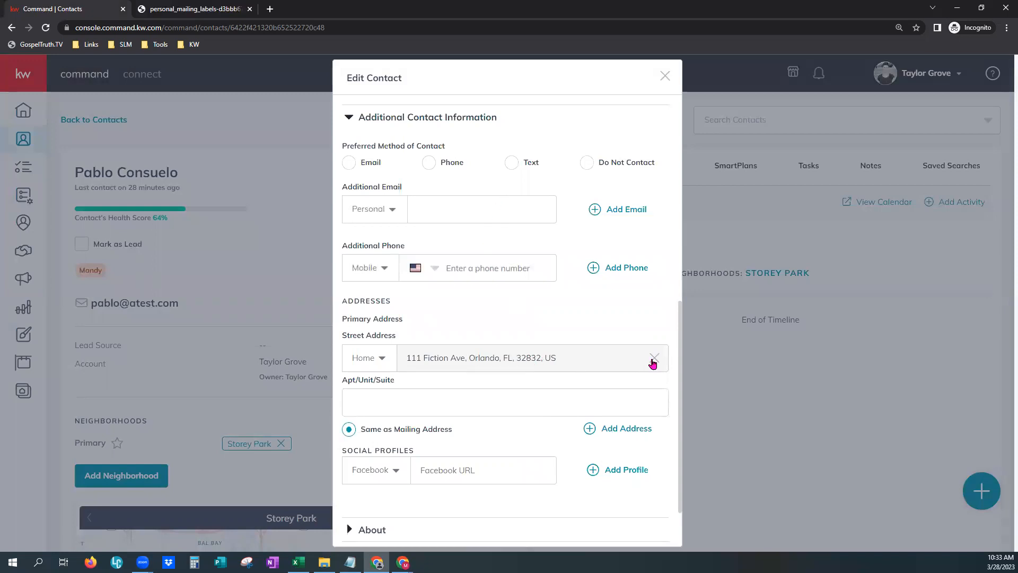
Replace the contact's primary street address with the suggested Orlando address spelled with Avenue, and save the record
{"action": "left_click", "coordinate": [654, 357]}
{"action": "left_click", "coordinate": [585, 358]}
{"action": "type", "text": "11"}
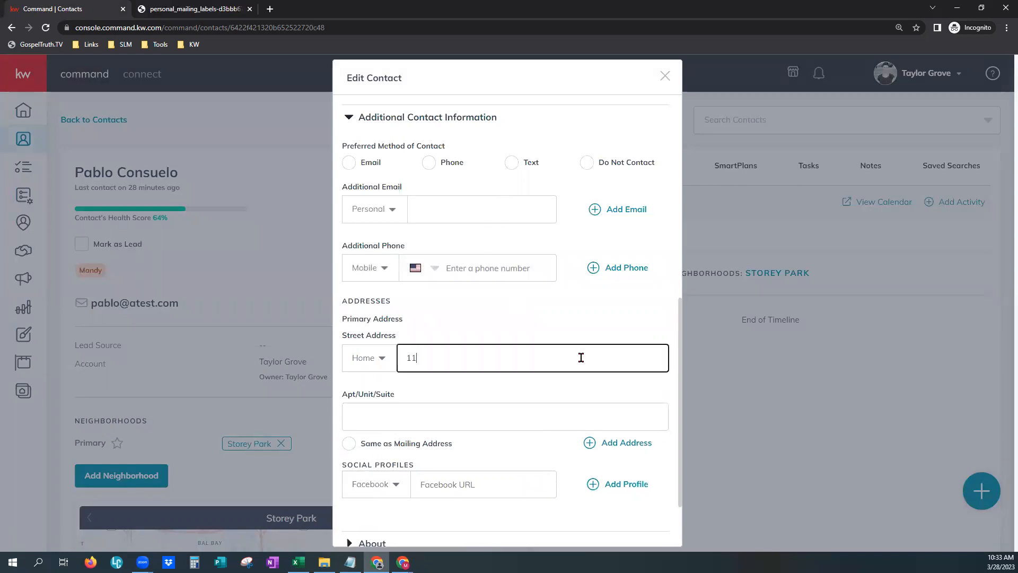
{"action": "type", "text": "1 Fiction"}
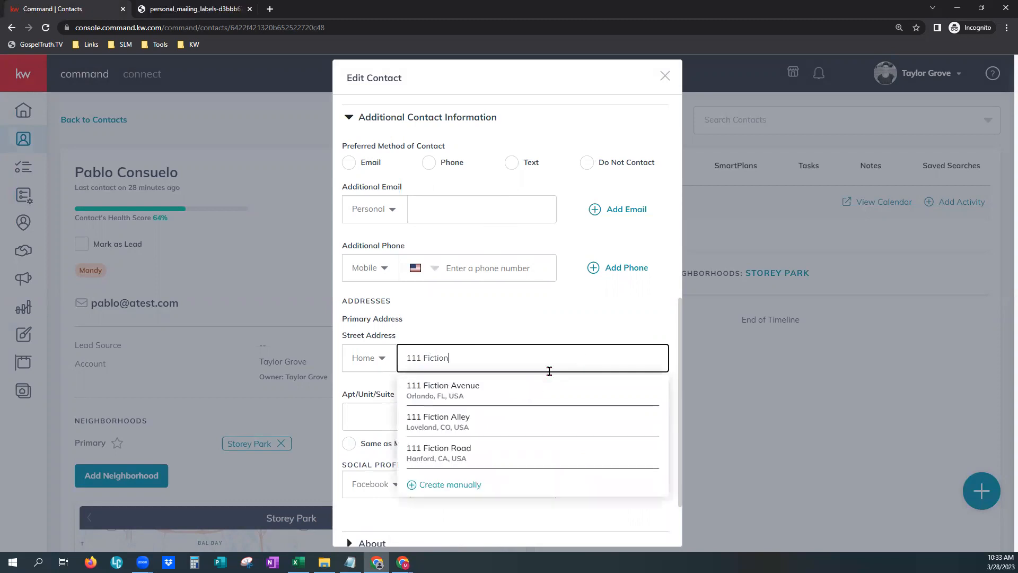
{"action": "left_click", "coordinate": [431, 389]}
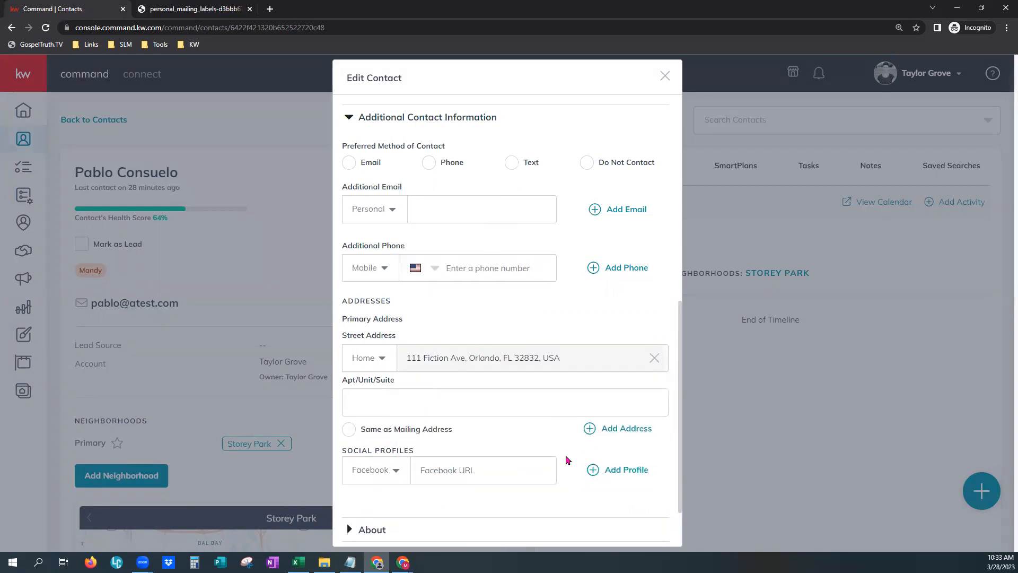
{"action": "scroll", "coordinate": [566, 453], "scroll_direction": "down", "scroll_amount": 2}
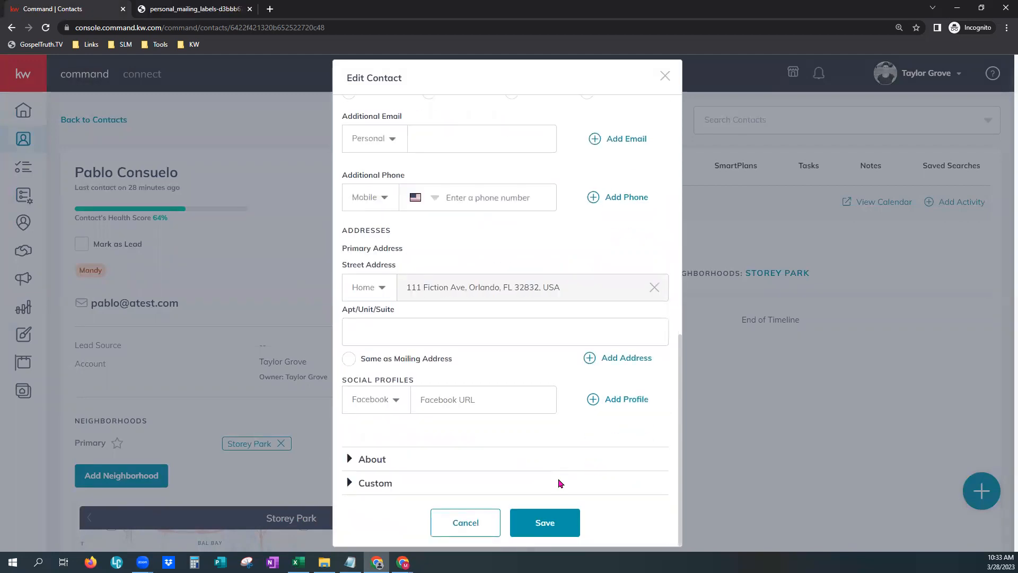
{"action": "left_click", "coordinate": [545, 523]}
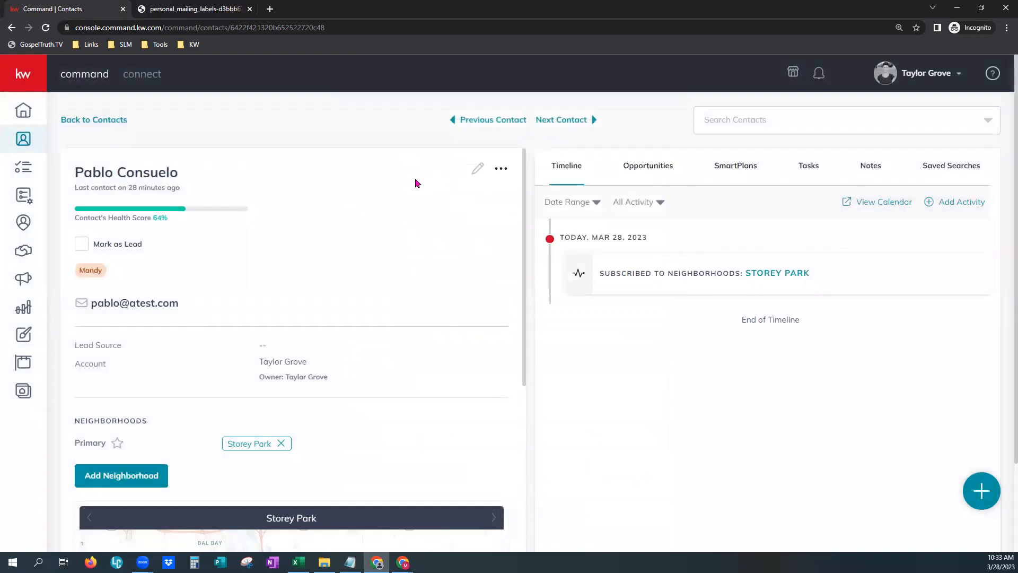
Return to the contacts list, open the first contact's record and look for that household in the mailing labels PDF
{"action": "left_click", "coordinate": [122, 119]}
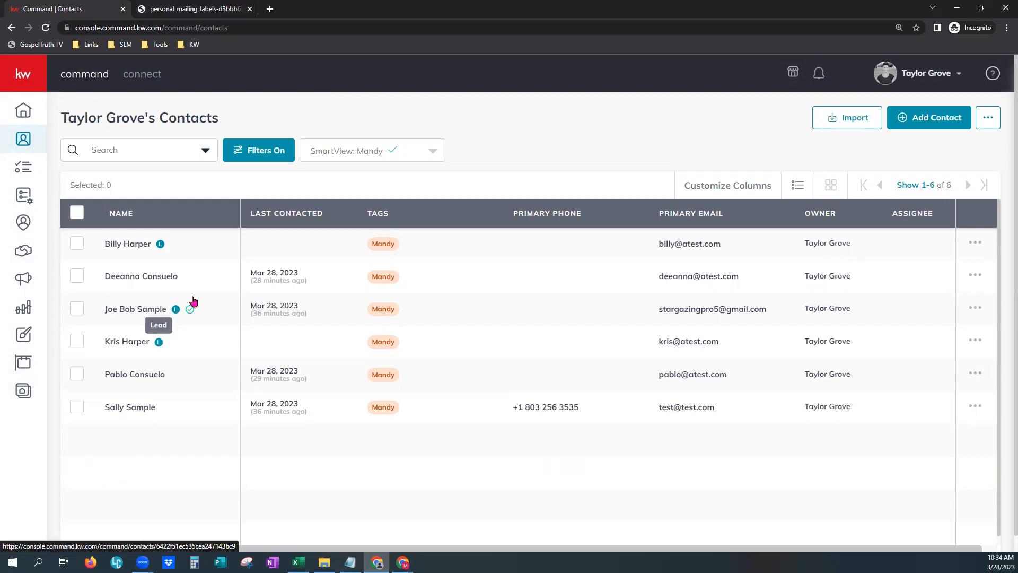
{"action": "left_click", "coordinate": [149, 245]}
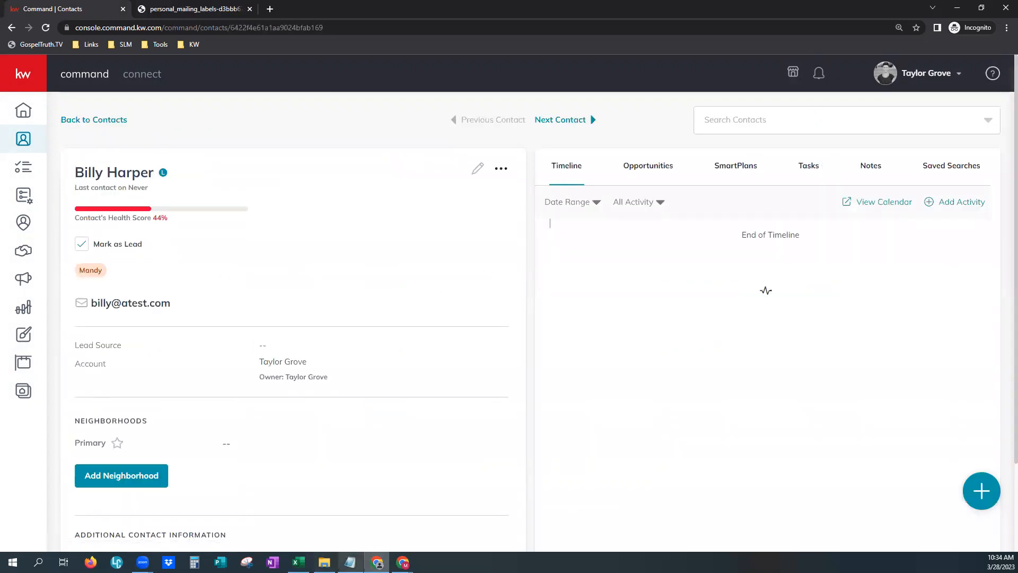
{"action": "left_click", "coordinate": [207, 9]}
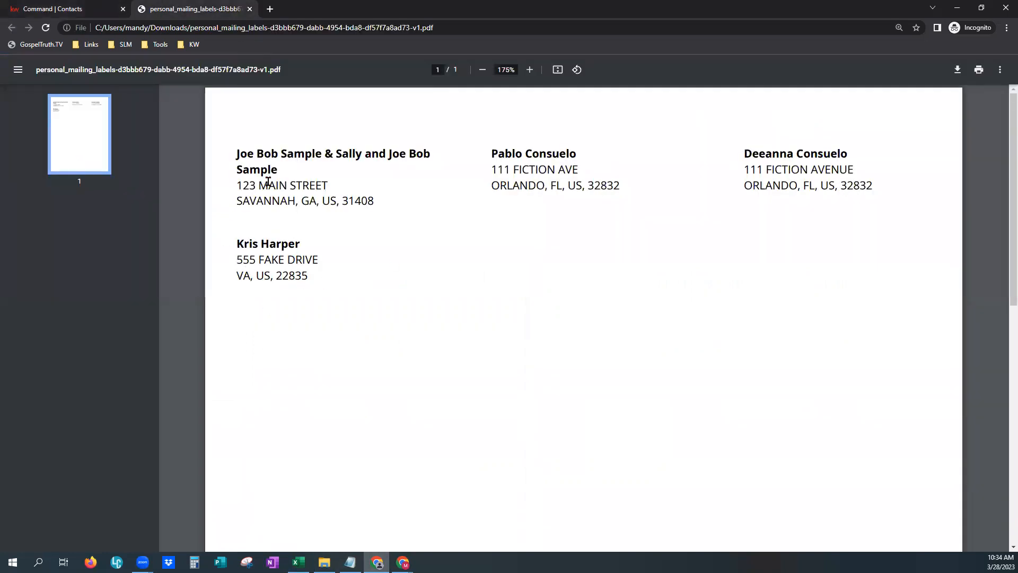
{"action": "left_click", "coordinate": [75, 11]}
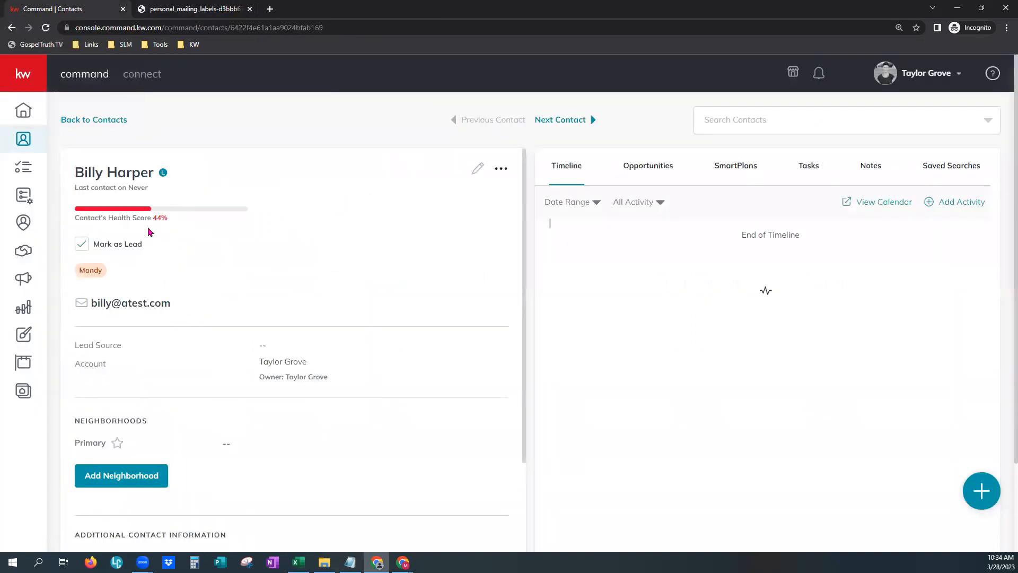
Check the home address, mailing address and spouse relationship in the first contact's record
{"action": "scroll", "coordinate": [315, 470], "scroll_direction": "down", "scroll_amount": 6}
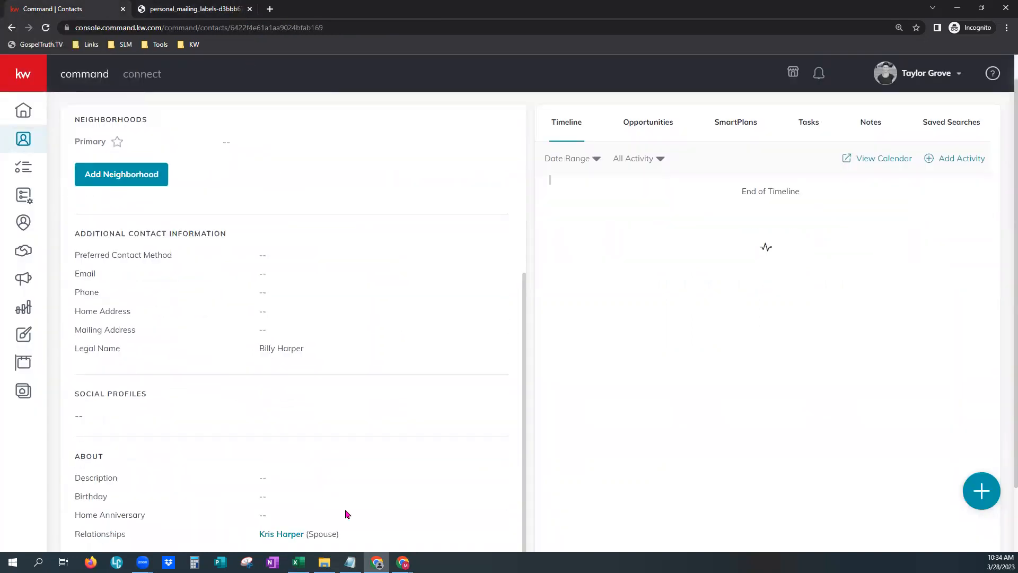
{"action": "scroll", "coordinate": [347, 514], "scroll_direction": "down", "scroll_amount": 1}
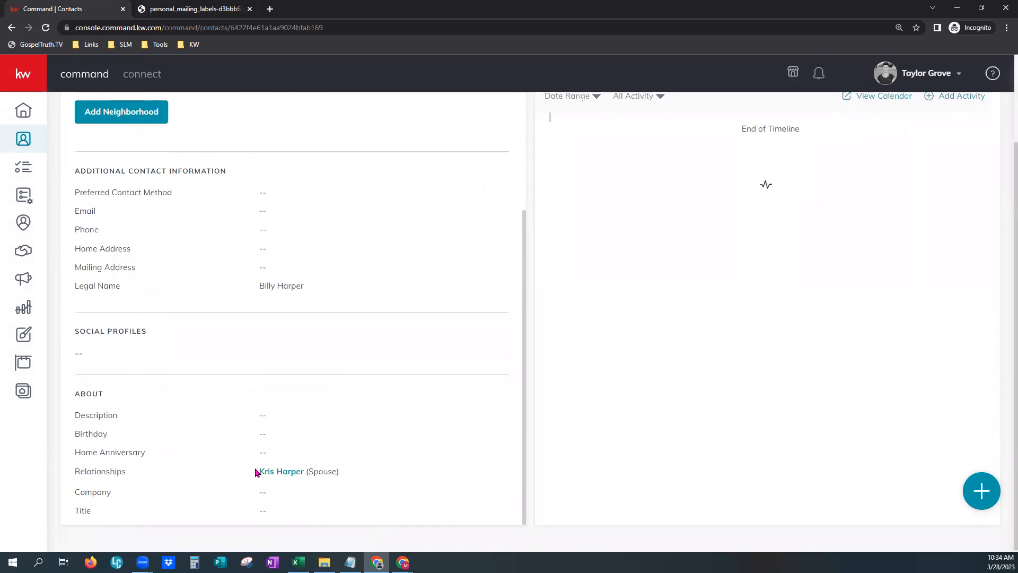
{"action": "scroll", "coordinate": [257, 472], "scroll_direction": "up", "scroll_amount": 5}
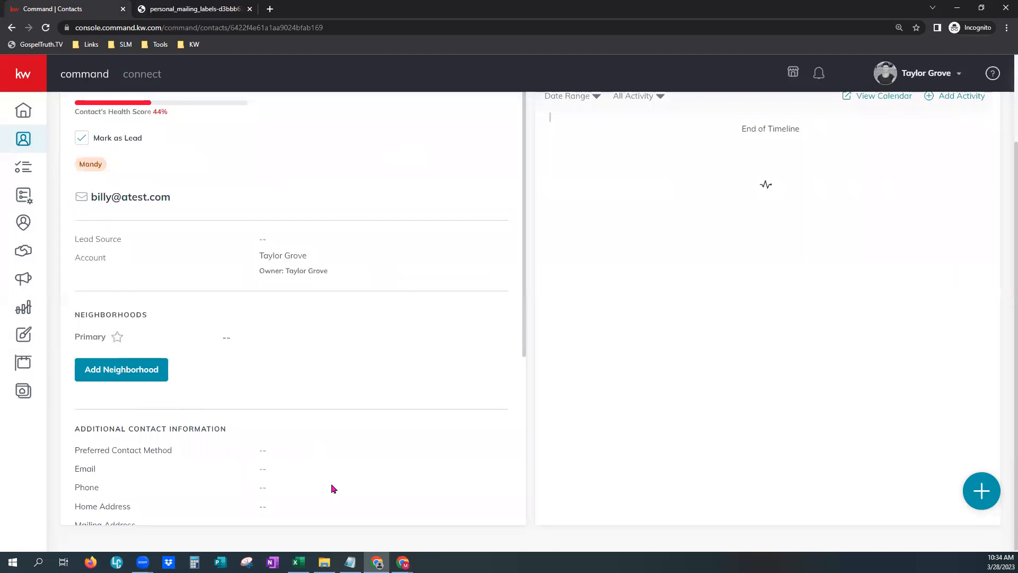
{"action": "scroll", "coordinate": [333, 488], "scroll_direction": "up", "scroll_amount": 2}
{"action": "left_click", "coordinate": [483, 170]}
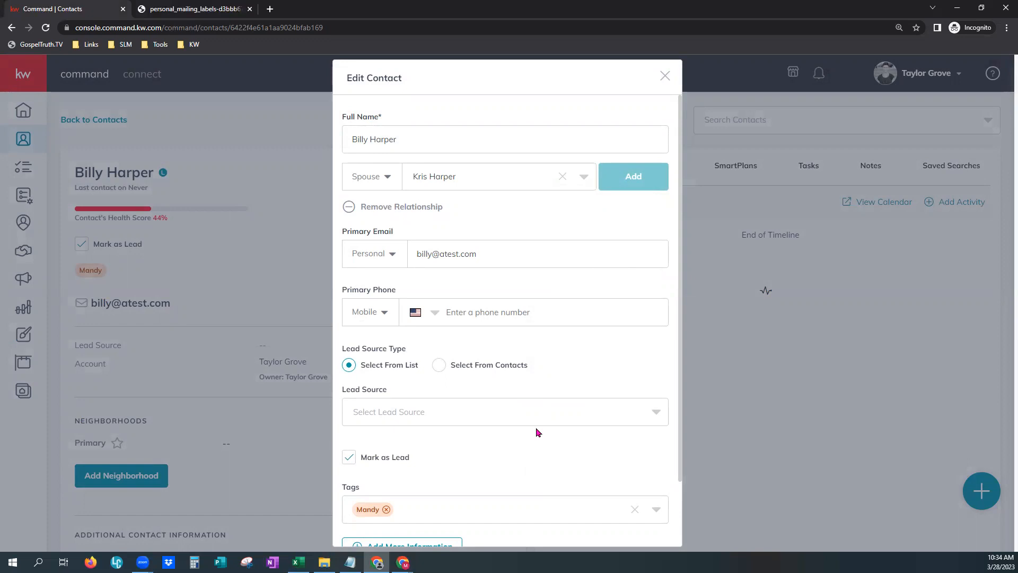
{"action": "scroll", "coordinate": [536, 422], "scroll_direction": "up", "scroll_amount": 2}
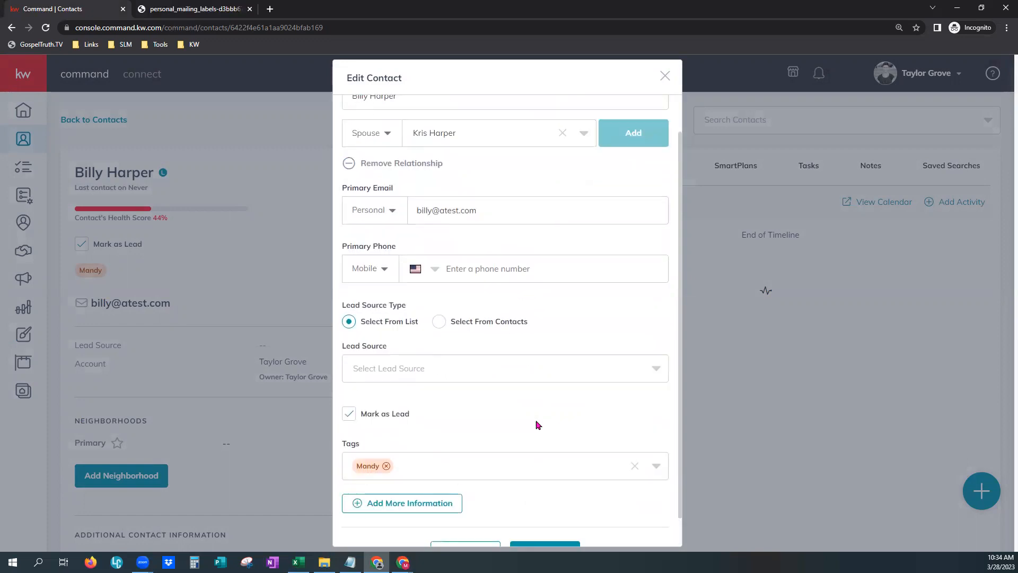
{"action": "left_click", "coordinate": [665, 76]}
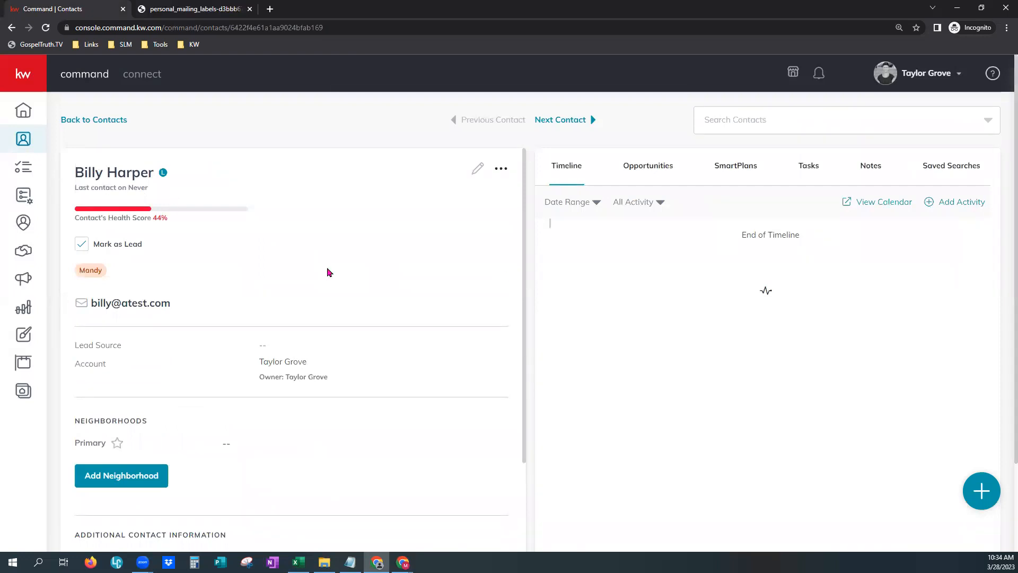
Edit the first contact's additional information, add the suggested Virginia address matching the spouse's as the primary home address, and save
{"action": "left_click", "coordinate": [477, 169]}
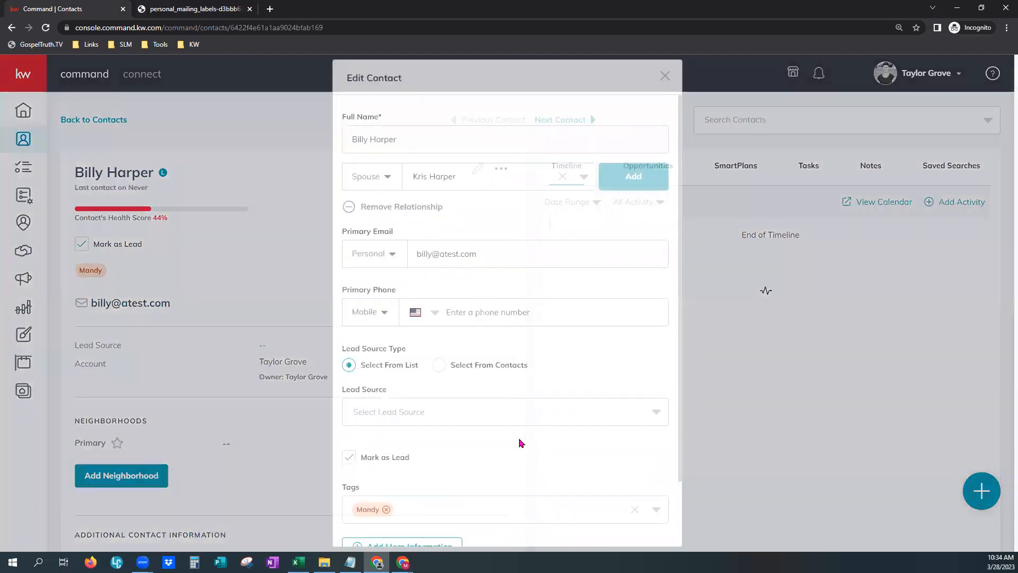
{"action": "scroll", "coordinate": [519, 444], "scroll_direction": "down", "scroll_amount": 2}
{"action": "left_click", "coordinate": [403, 475]}
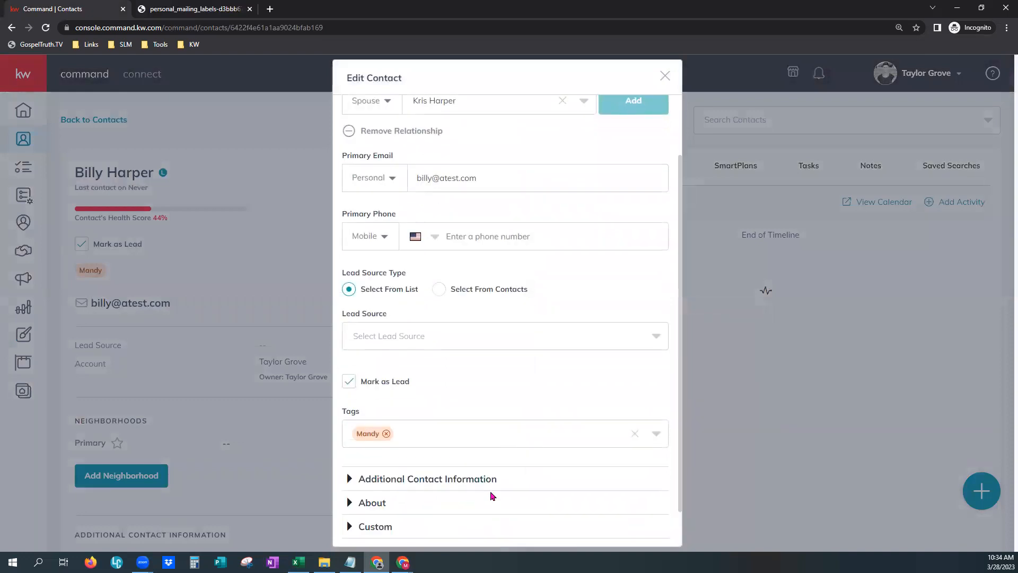
{"action": "left_click", "coordinate": [392, 480]}
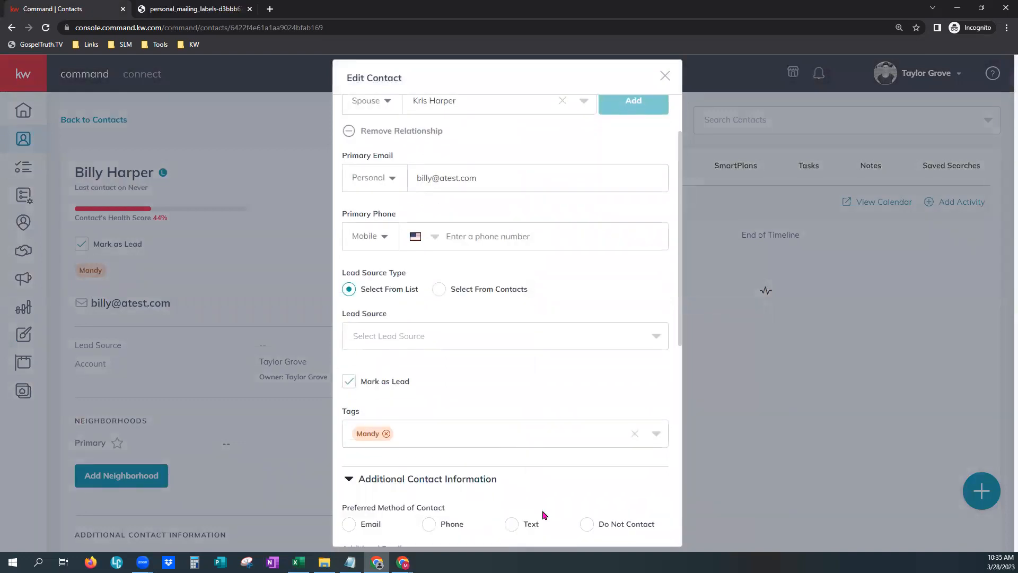
{"action": "scroll", "coordinate": [540, 511], "scroll_direction": "down", "scroll_amount": 7}
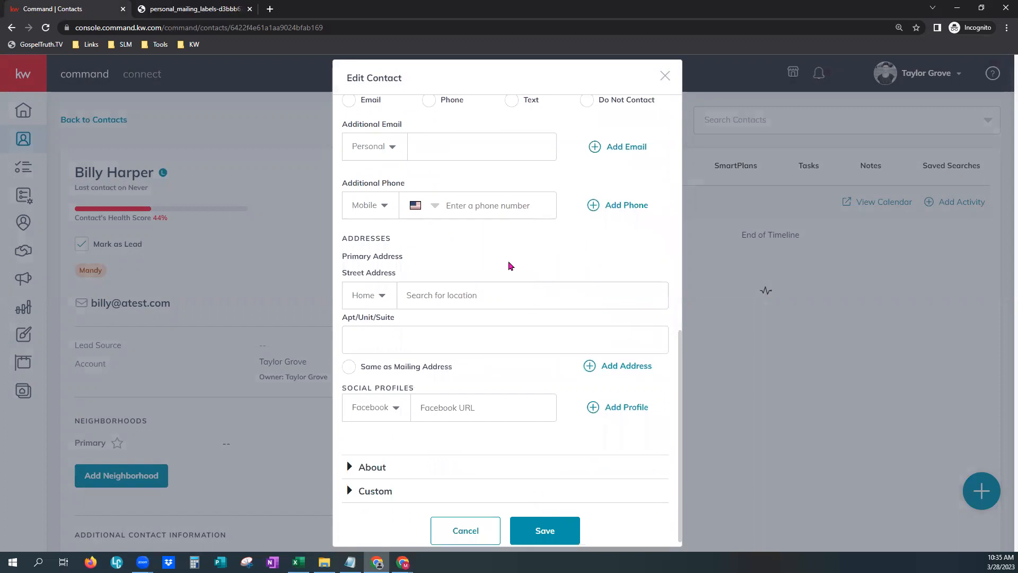
{"action": "left_click", "coordinate": [430, 292]}
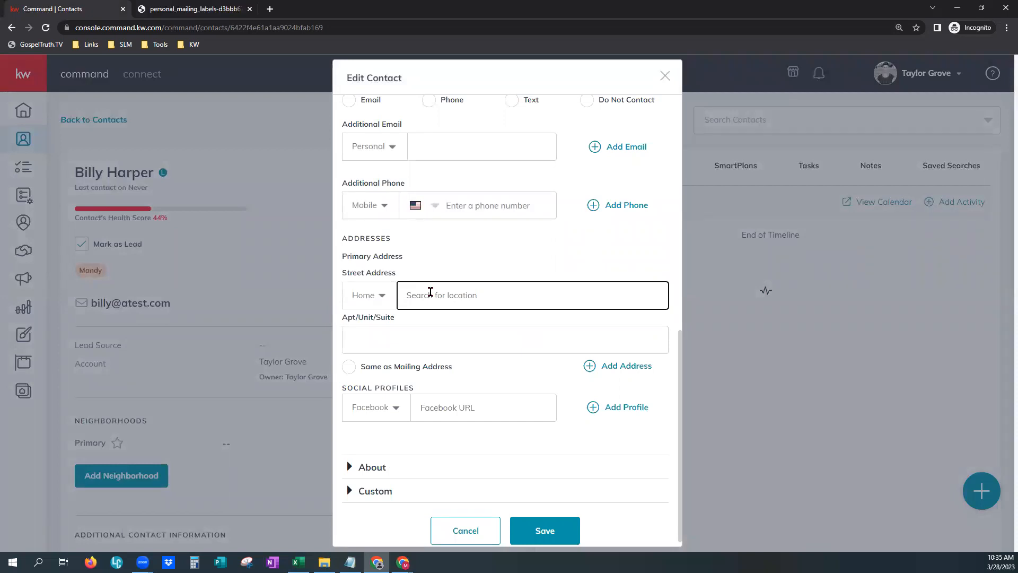
{"action": "type", "text": "555 Fake"}
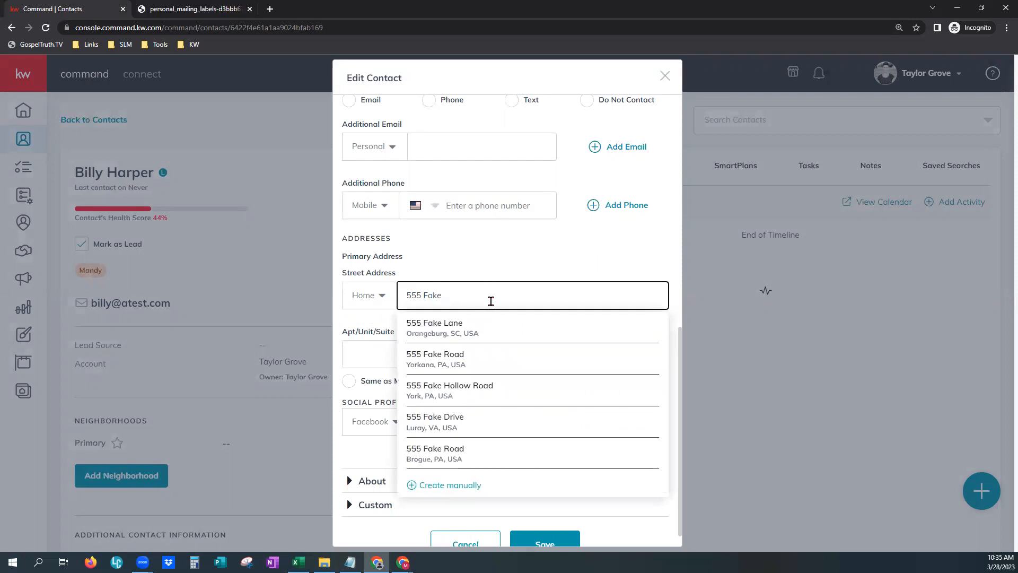
{"action": "left_click", "coordinate": [529, 425]}
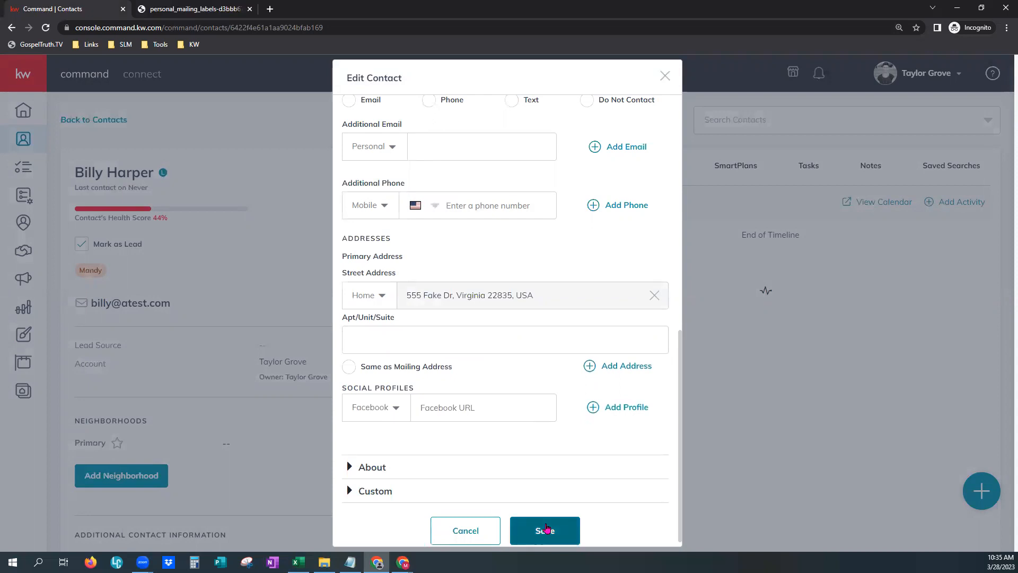
{"action": "left_click", "coordinate": [546, 527]}
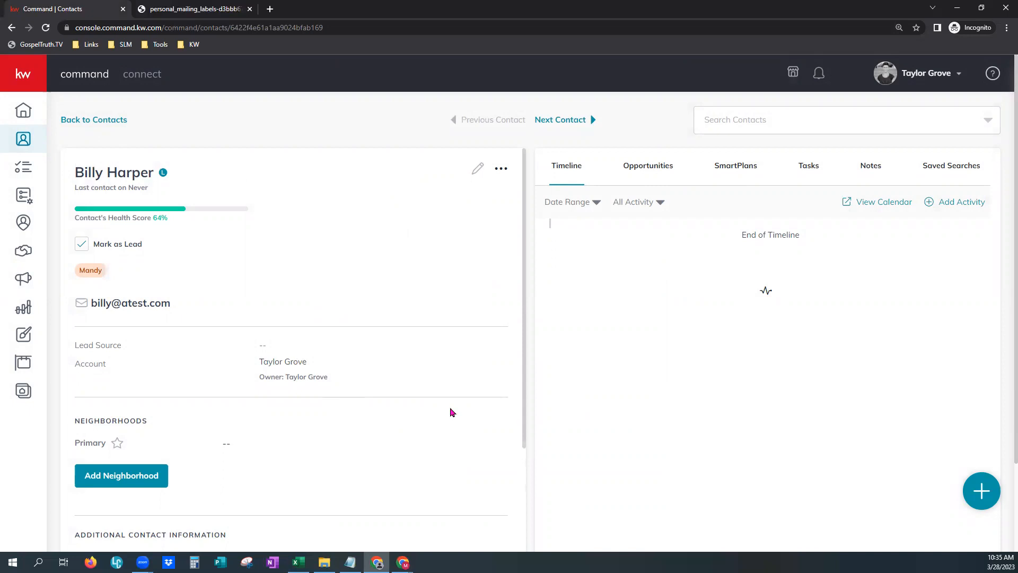
Review the saved home and mailing addresses in the contact's additional contact information
{"action": "scroll", "coordinate": [452, 406], "scroll_direction": "down", "scroll_amount": 4}
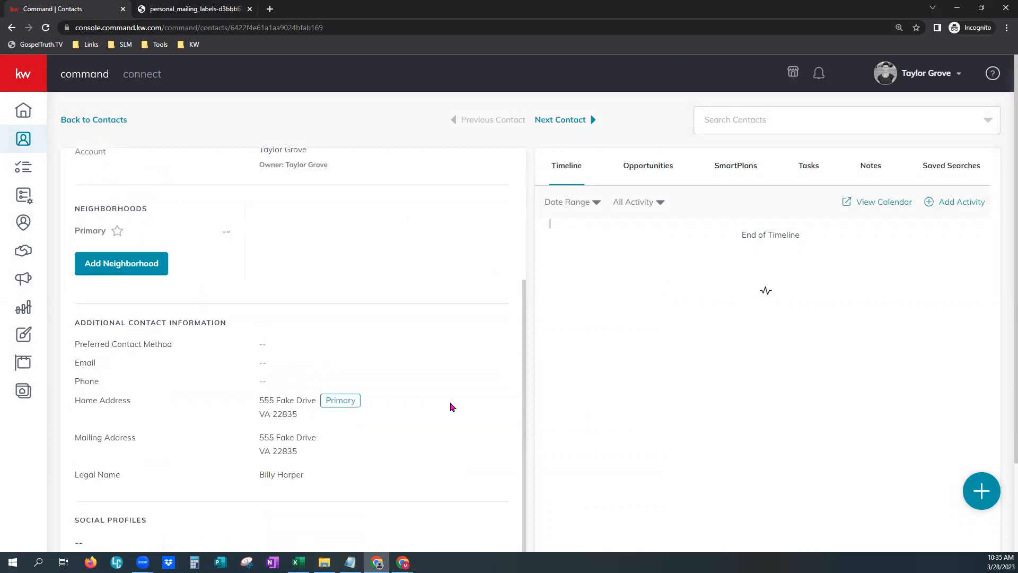
{"action": "scroll", "coordinate": [451, 407], "scroll_direction": "down", "scroll_amount": 1}
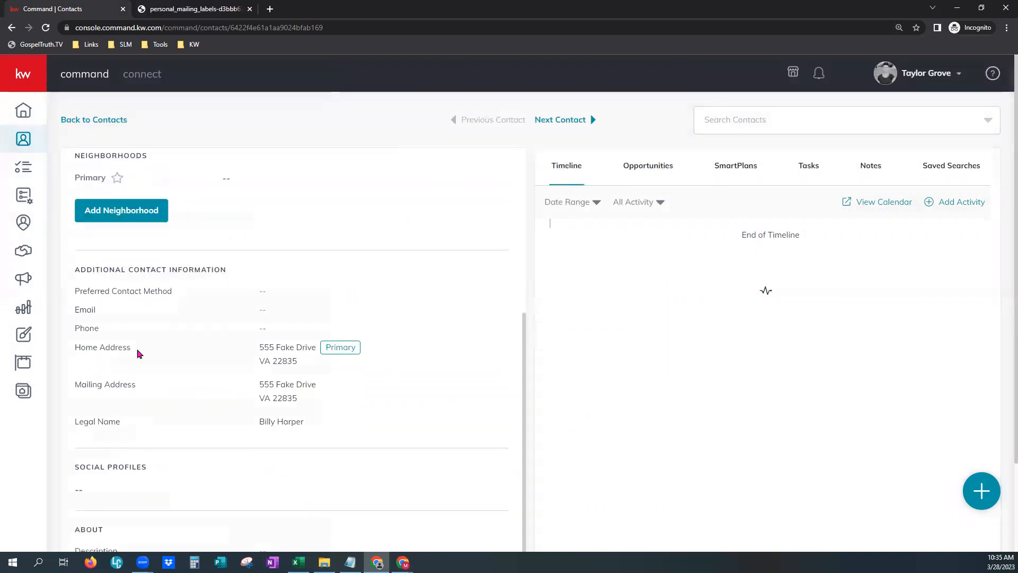
{"action": "scroll", "coordinate": [295, 306], "scroll_direction": "up", "scroll_amount": 4}
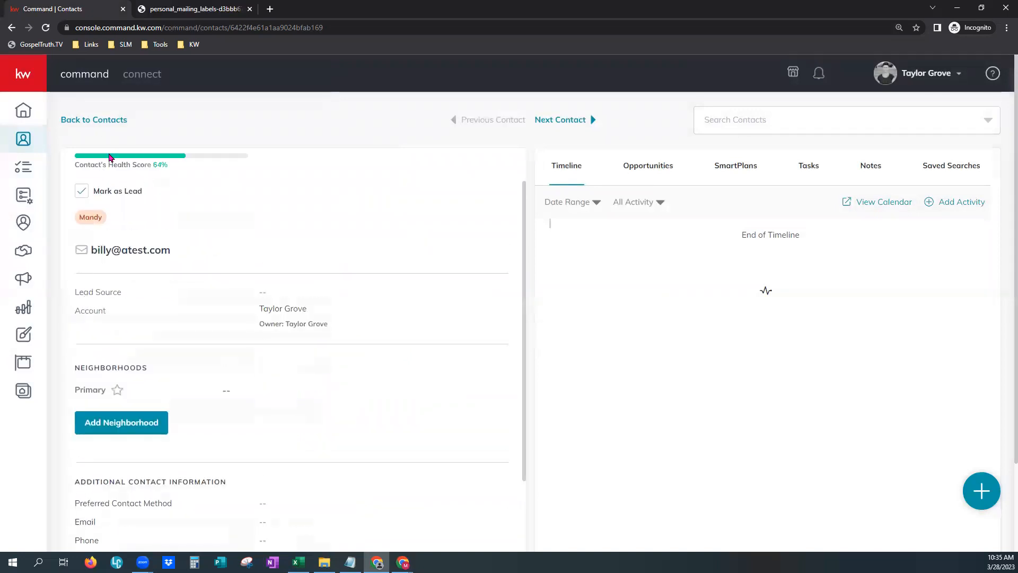
Return to the contacts list, select all contacts in the Mandy SmartView and export their mailing labels as PDF
{"action": "left_click", "coordinate": [95, 120]}
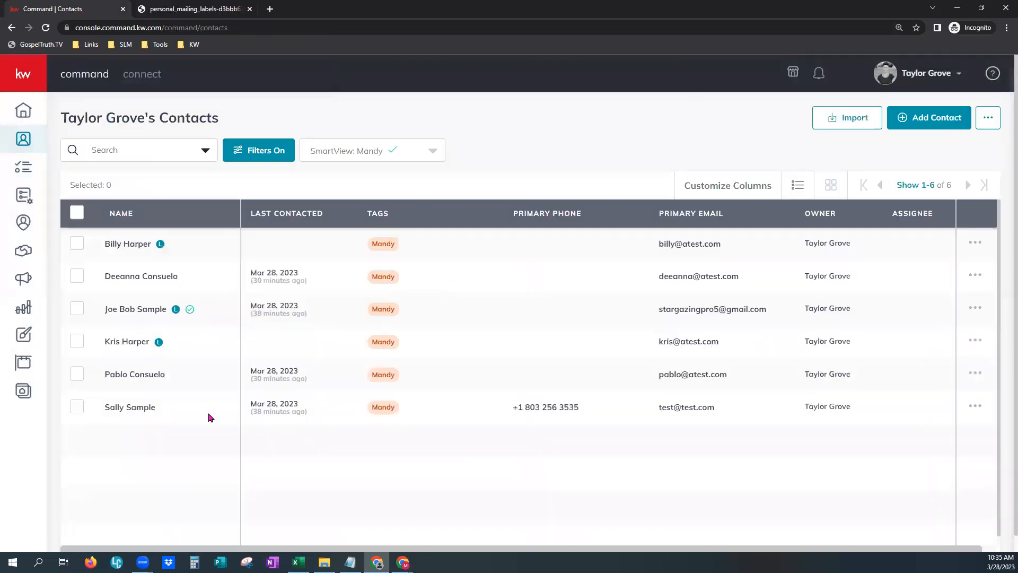
{"action": "left_click", "coordinate": [76, 214]}
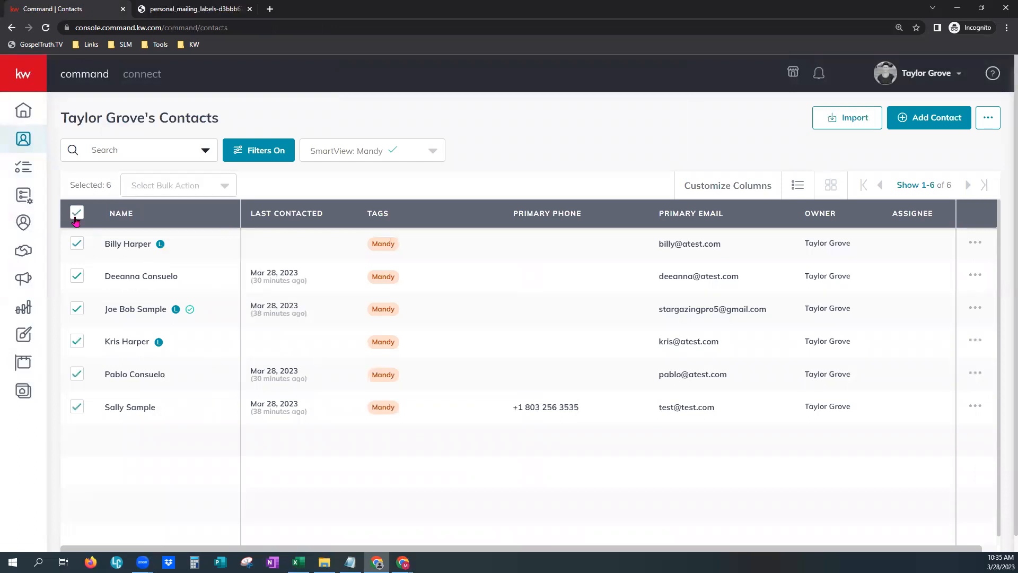
{"action": "left_click", "coordinate": [152, 186]}
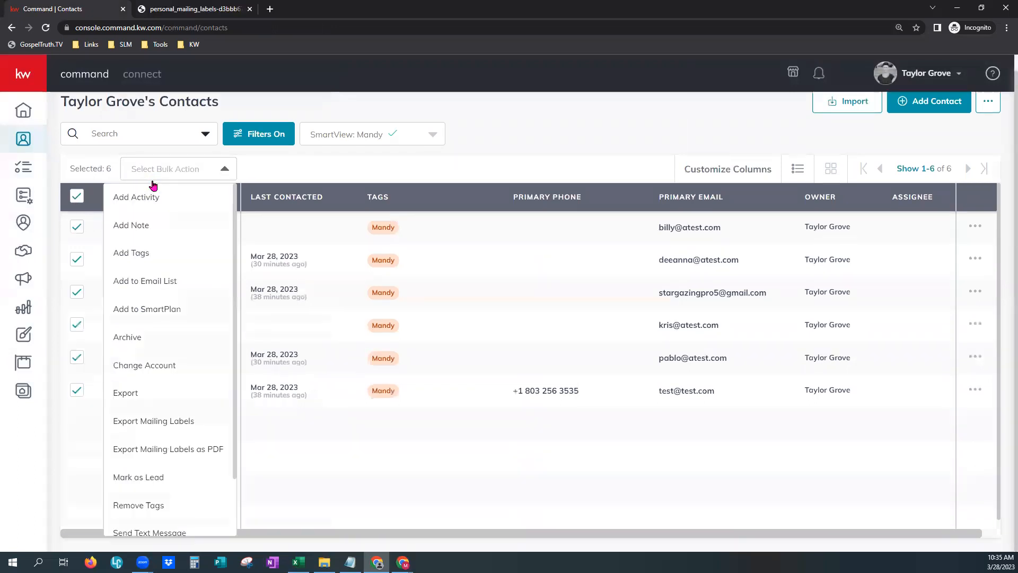
{"action": "left_click", "coordinate": [176, 450]}
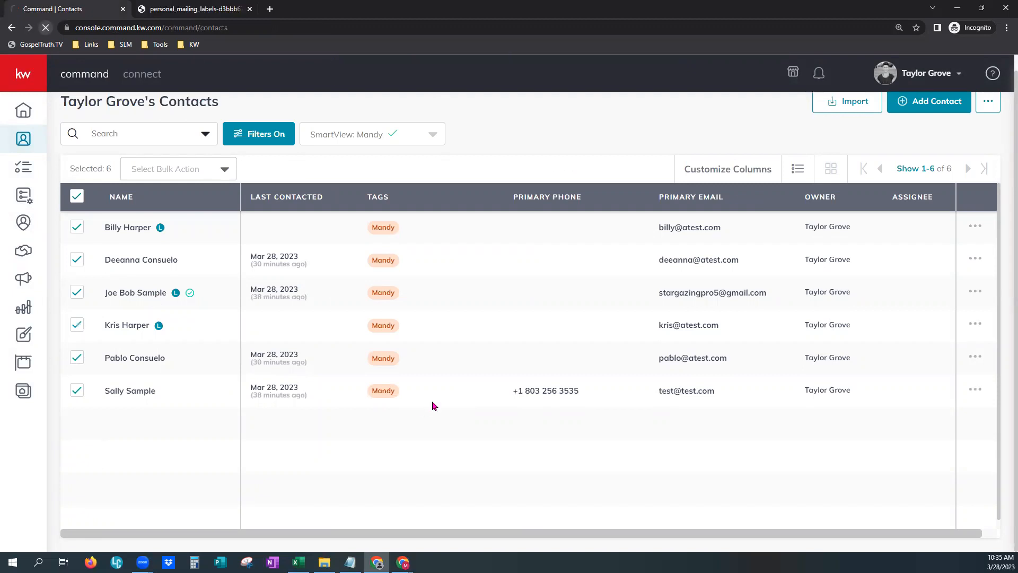
Download the completed mailing label export from the notifications and open the PDF
{"action": "left_click", "coordinate": [822, 73]}
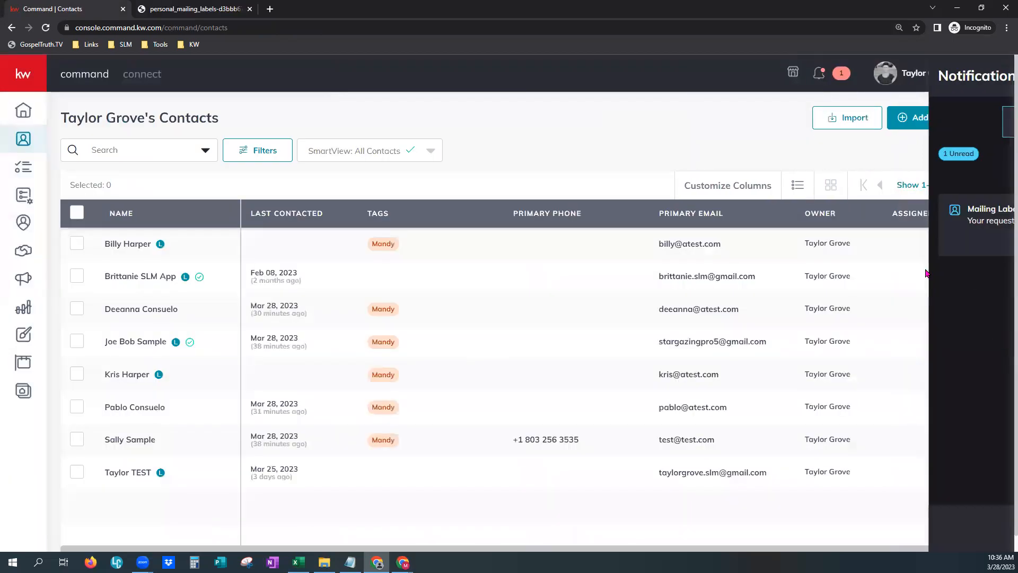
{"action": "left_click", "coordinate": [820, 74]}
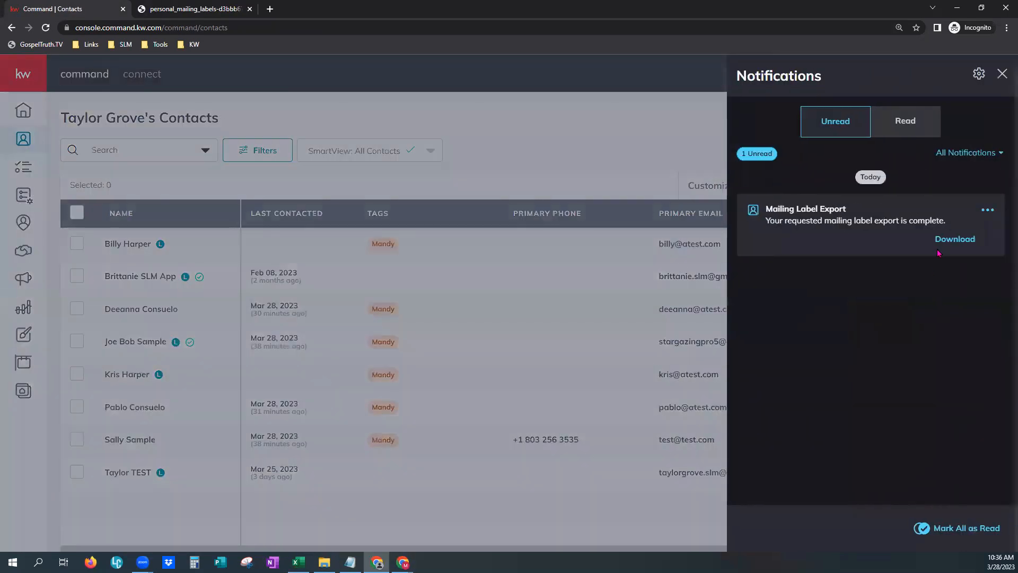
{"action": "left_click", "coordinate": [949, 240]}
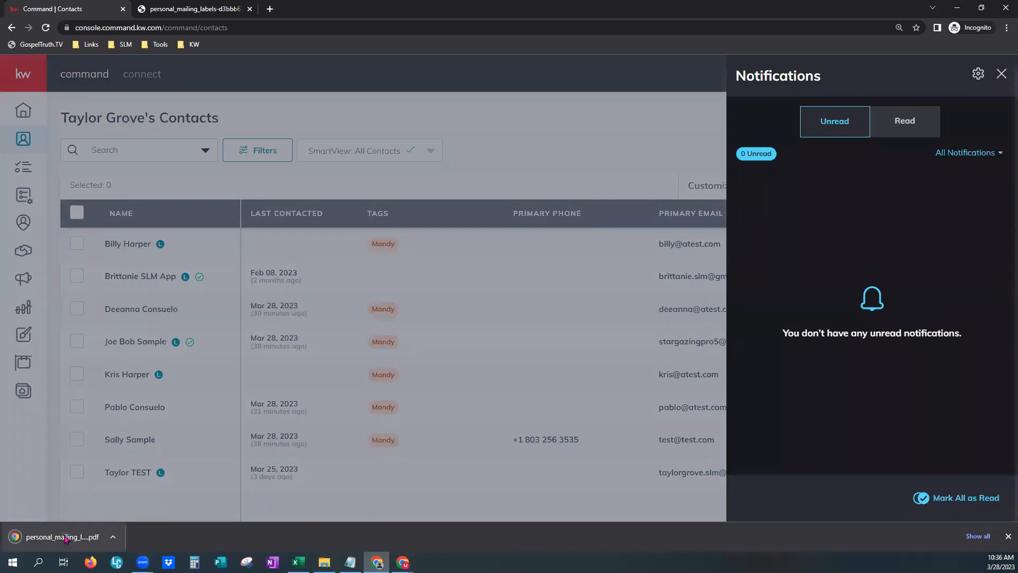
{"action": "left_click", "coordinate": [64, 537]}
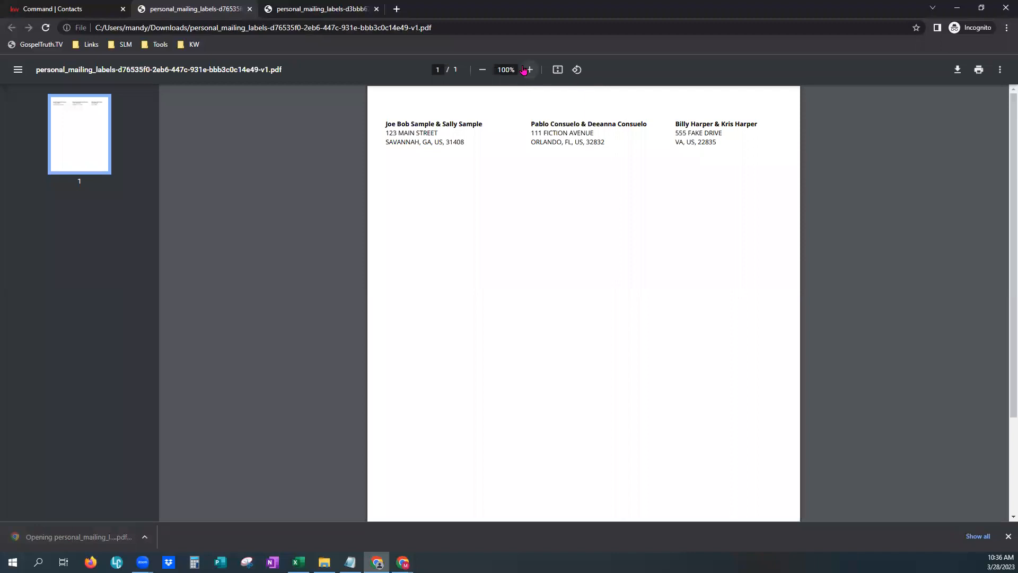
Enlarge the new labels PDF to 175% and examine the combined household names and the address on the middle label
{"action": "left_click", "coordinate": [528, 70]}
{"action": "left_click", "coordinate": [528, 69]}
{"action": "left_click", "coordinate": [528, 69]}
{"action": "left_click", "coordinate": [528, 69]}
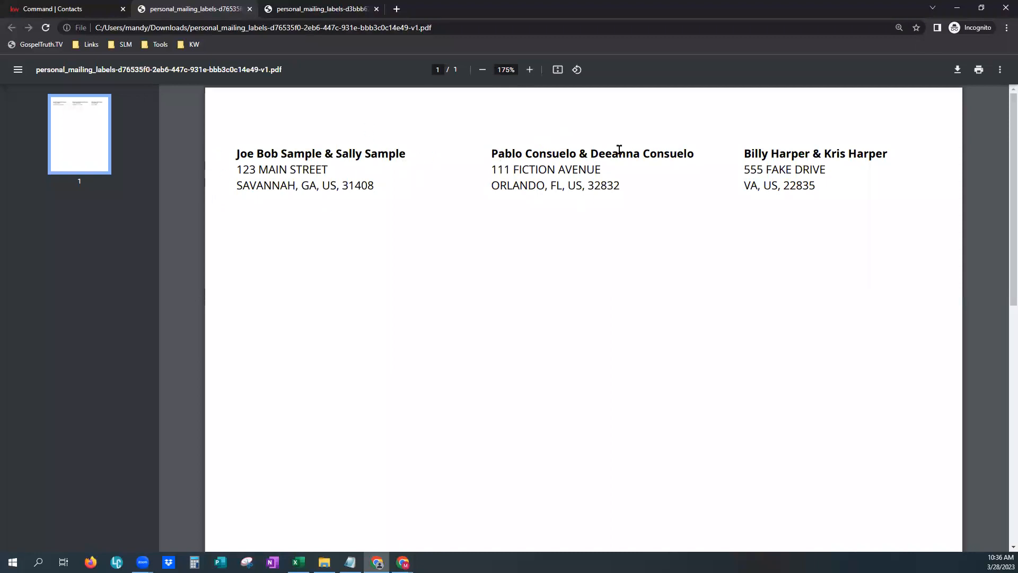
{"action": "left_click_drag", "start_coordinate": [622, 190], "coordinate": [487, 170]}
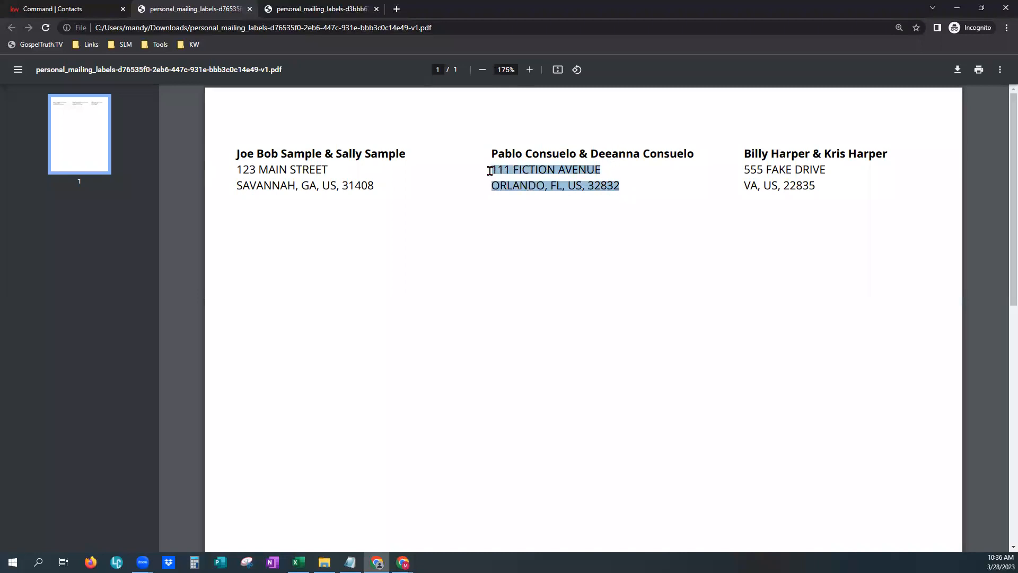
{"action": "left_click", "coordinate": [519, 234]}
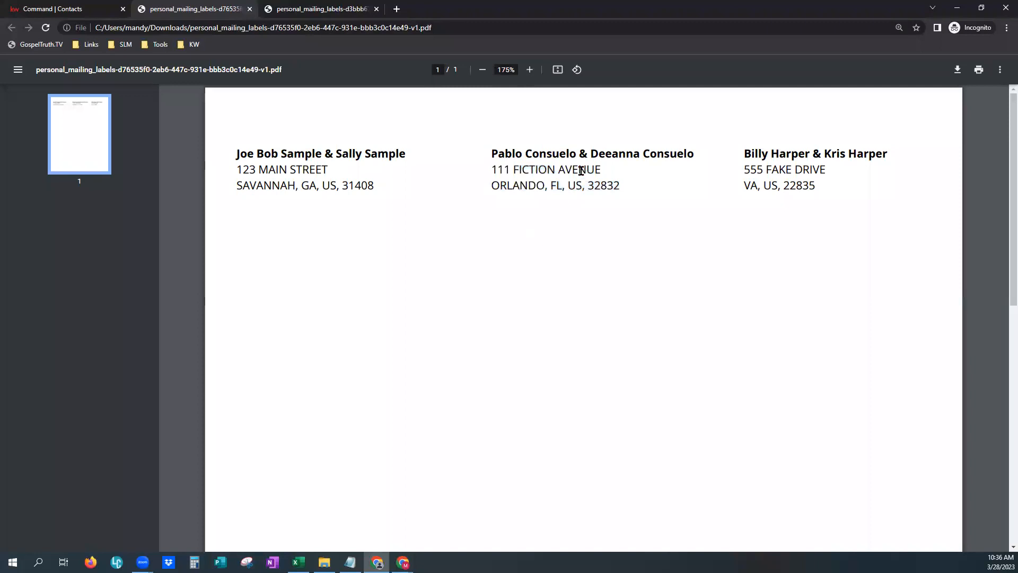